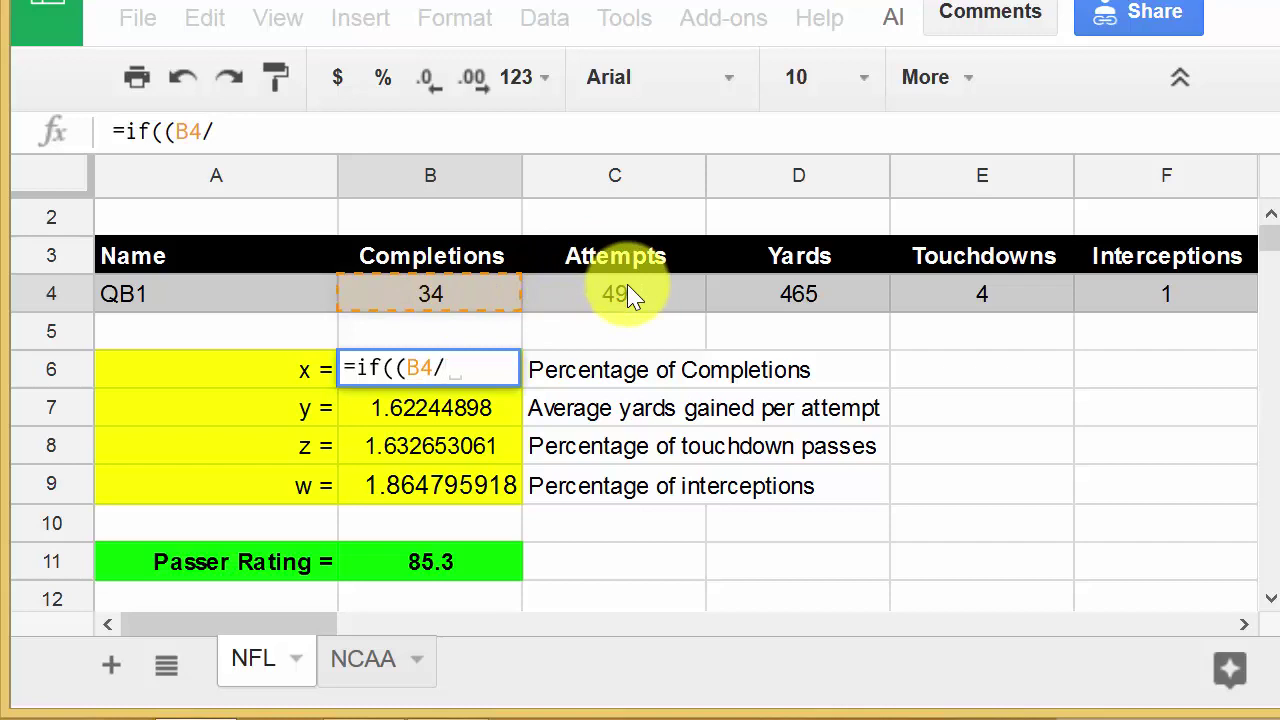
- Complete the expression tested by the IF formula in B6 so it reads (B4/C4-.3)*5
left_click(630, 296)
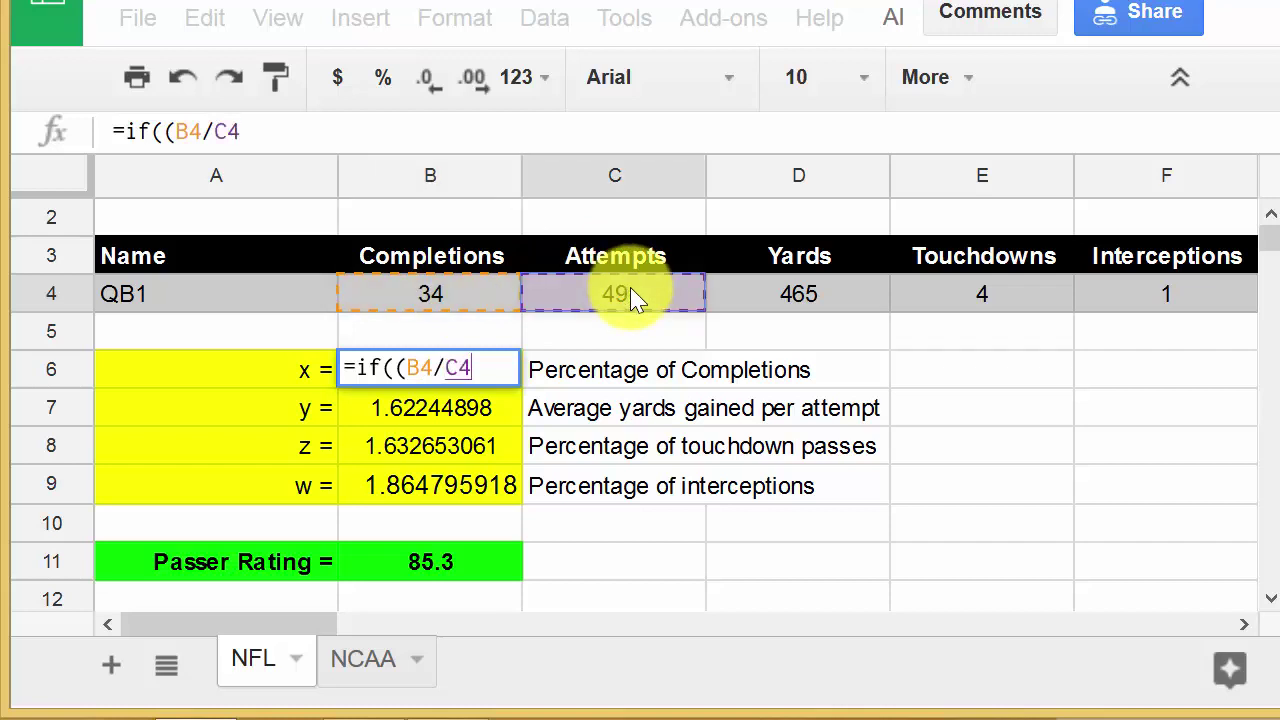
type(")")
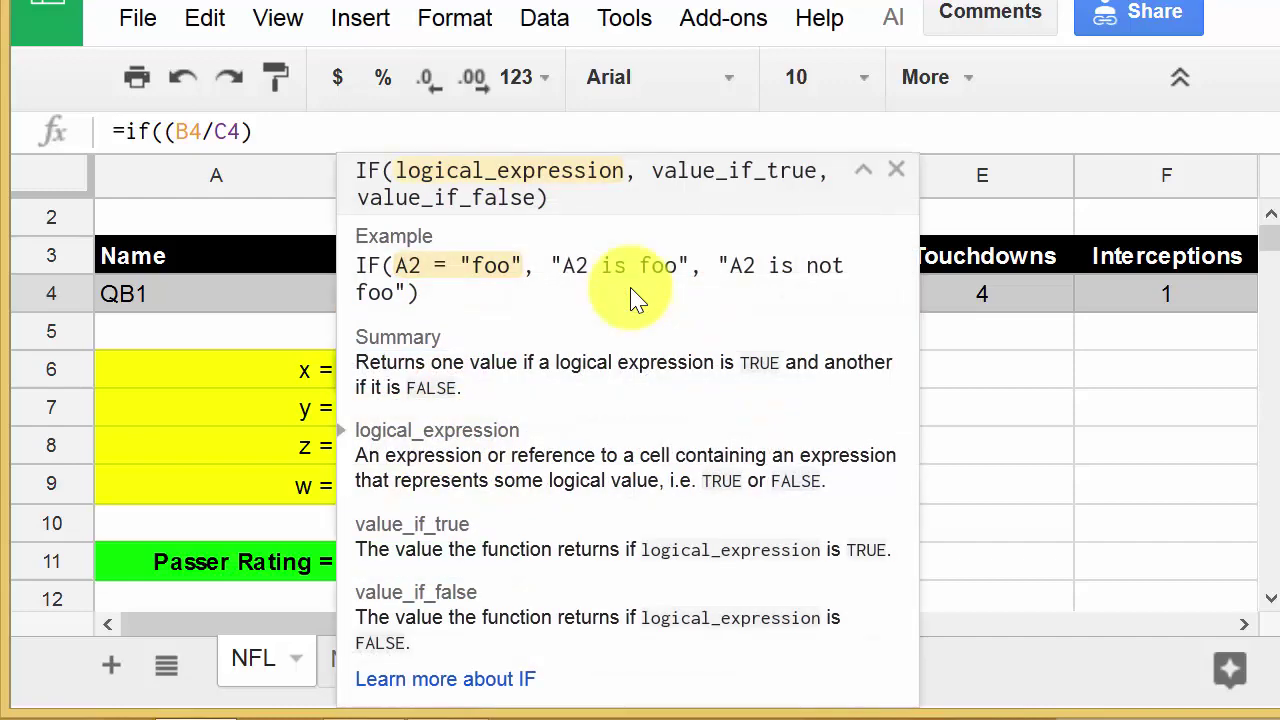
key("BackSpace")
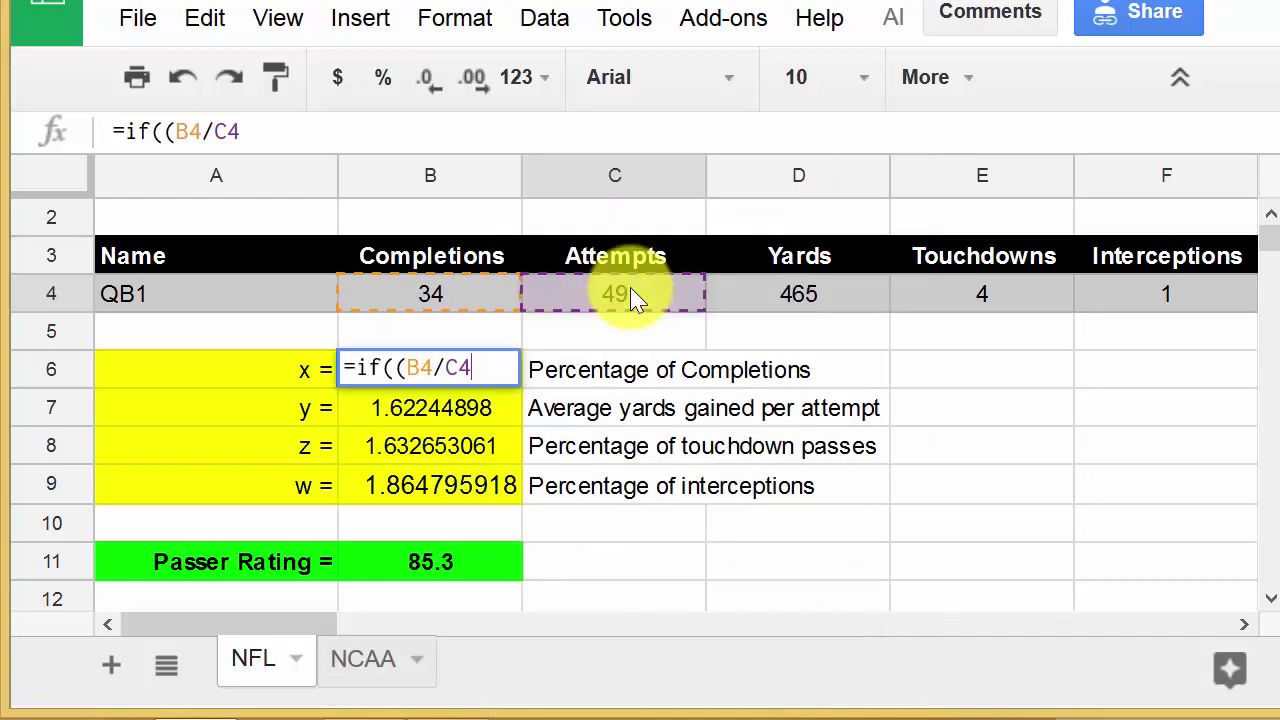
type("-.3")
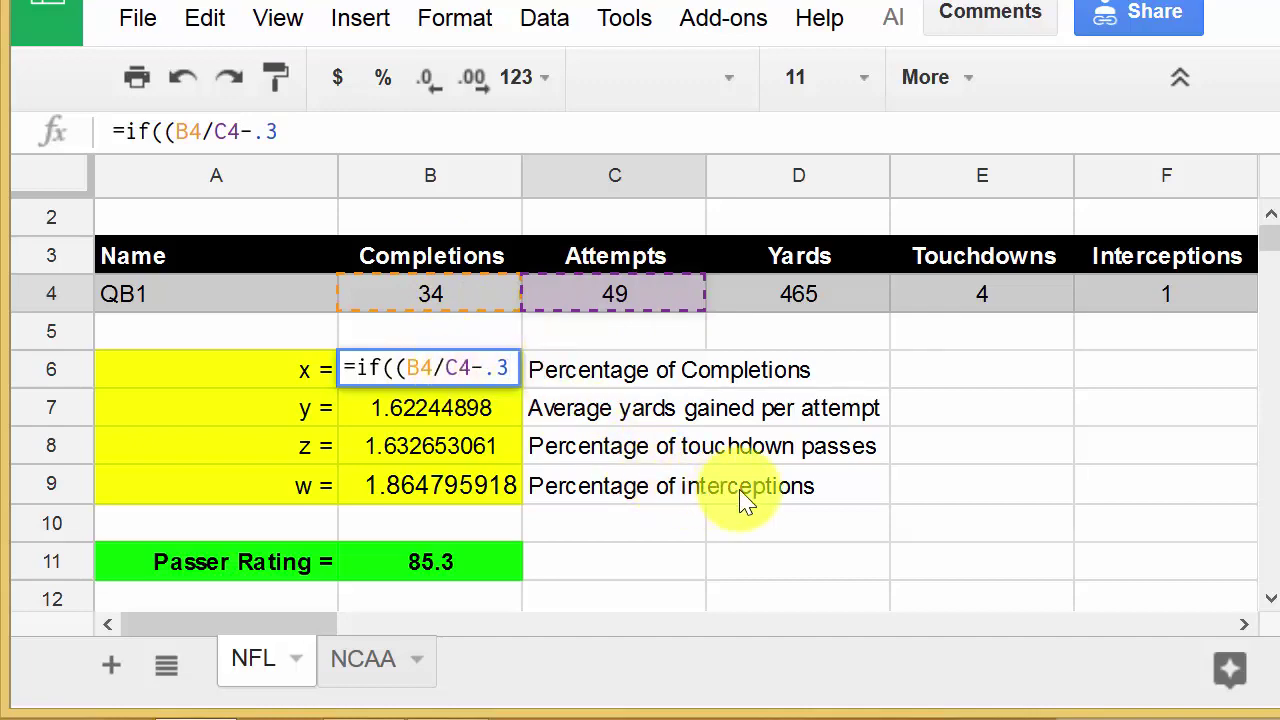
type(")")
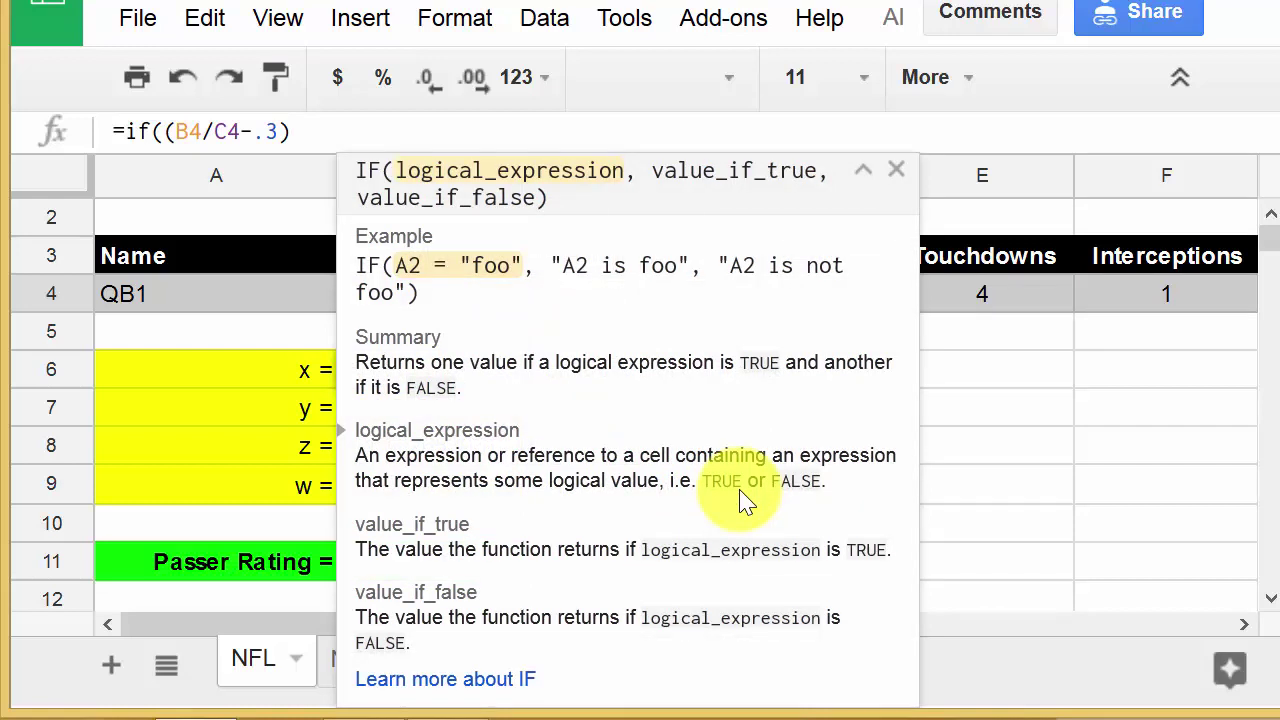
type("*")
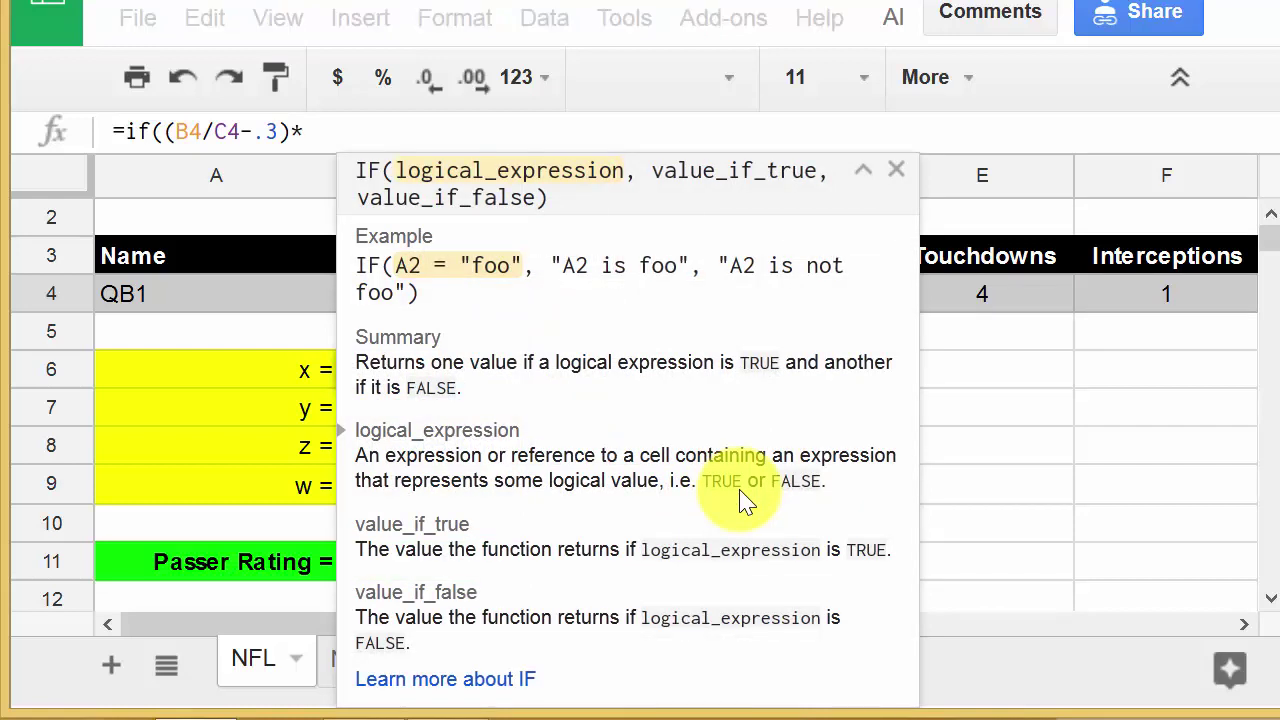
type("5")
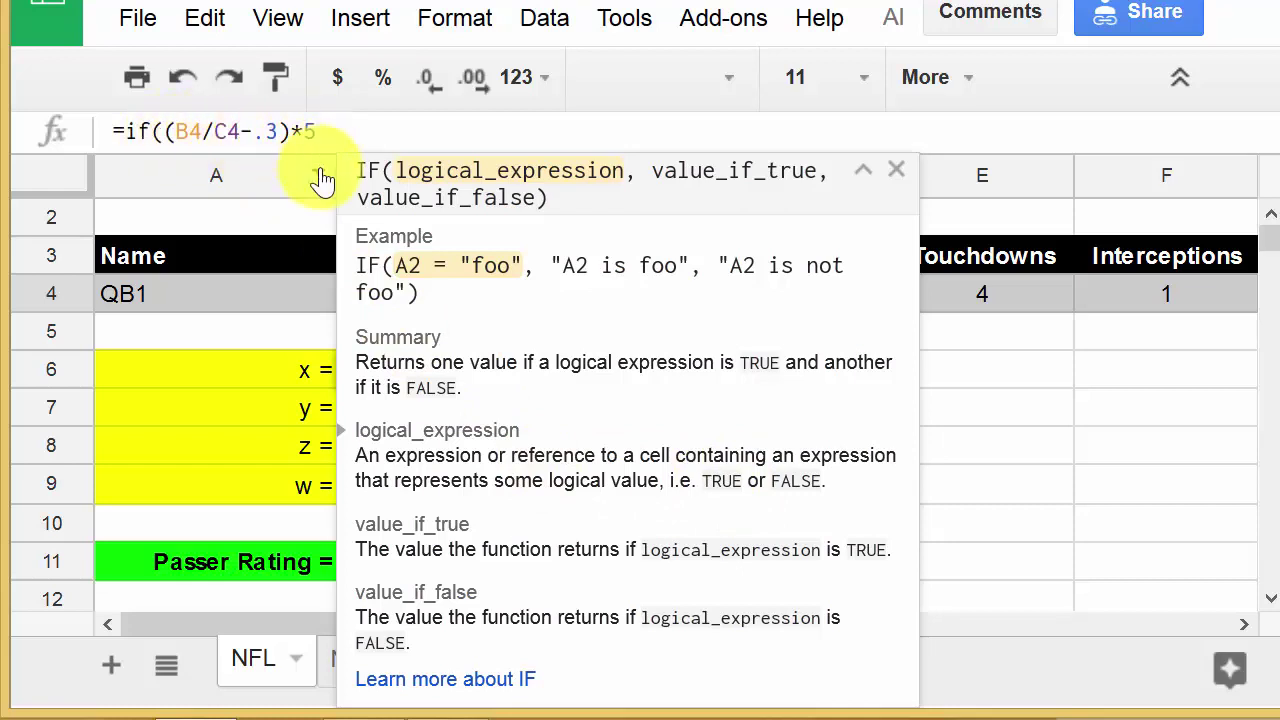
- Make the IF condition in B6 check for less than 0 and return 0 when true
type("<")
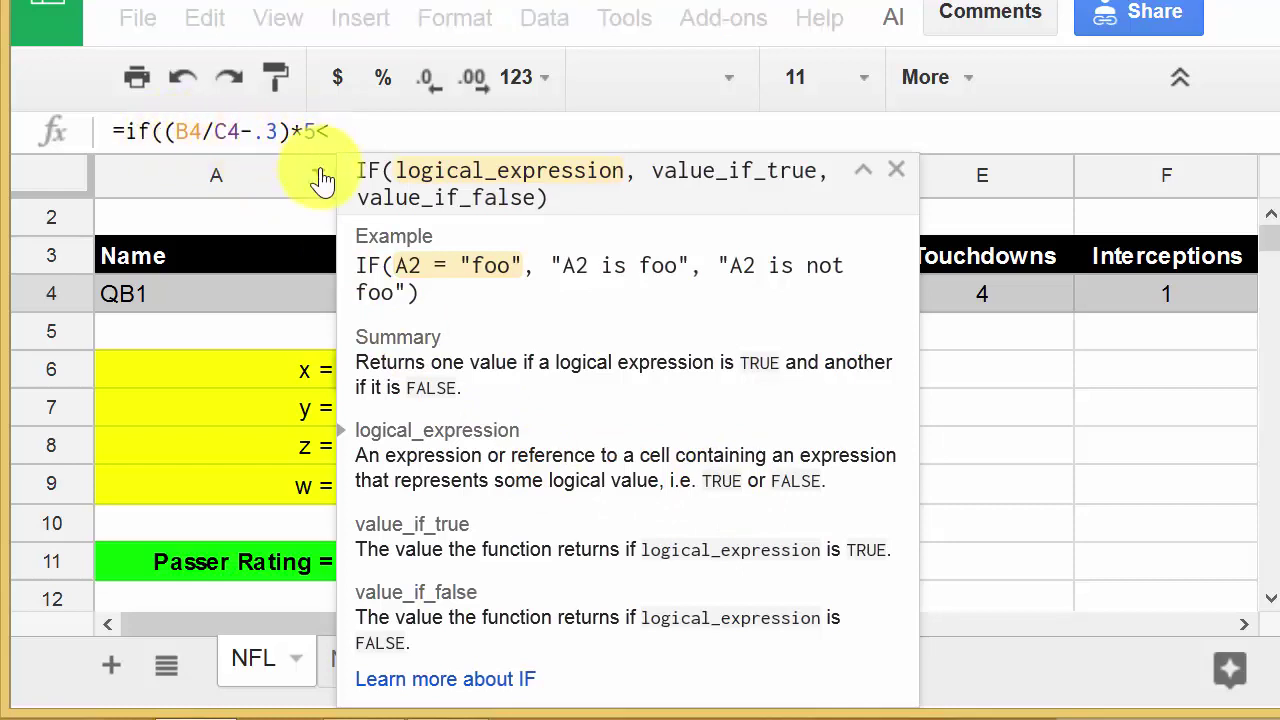
type("0")
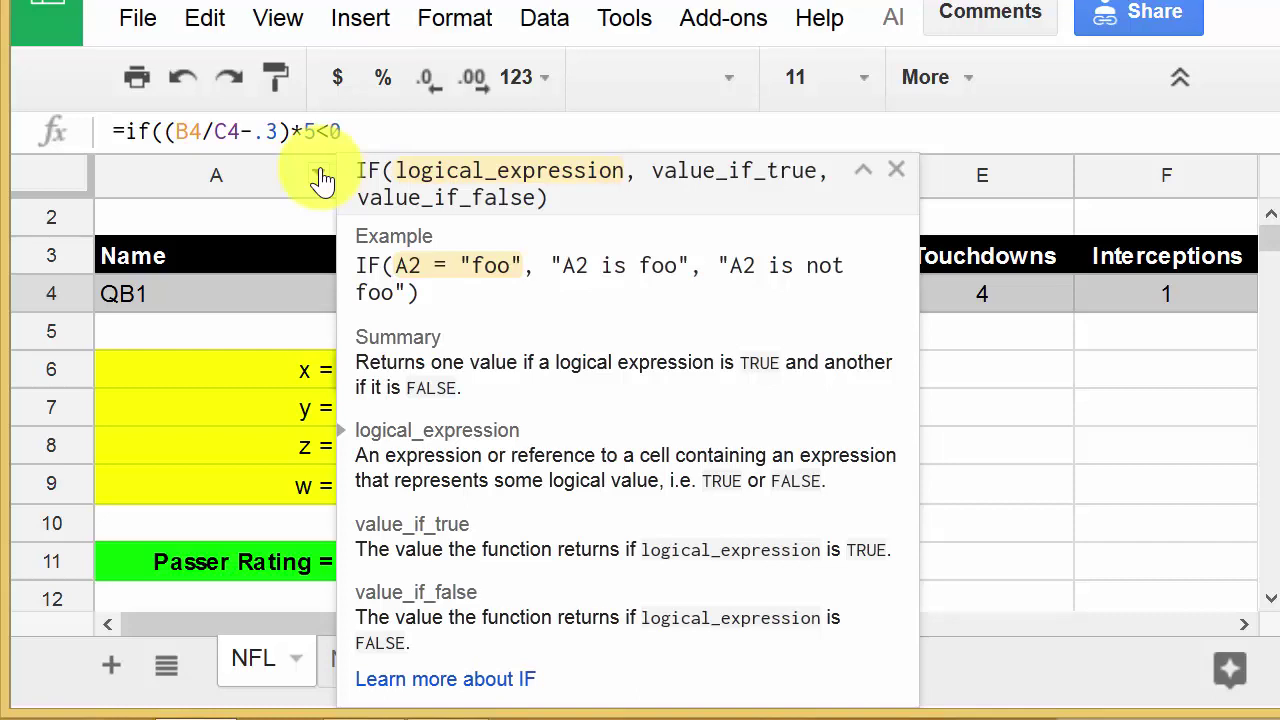
type(",")
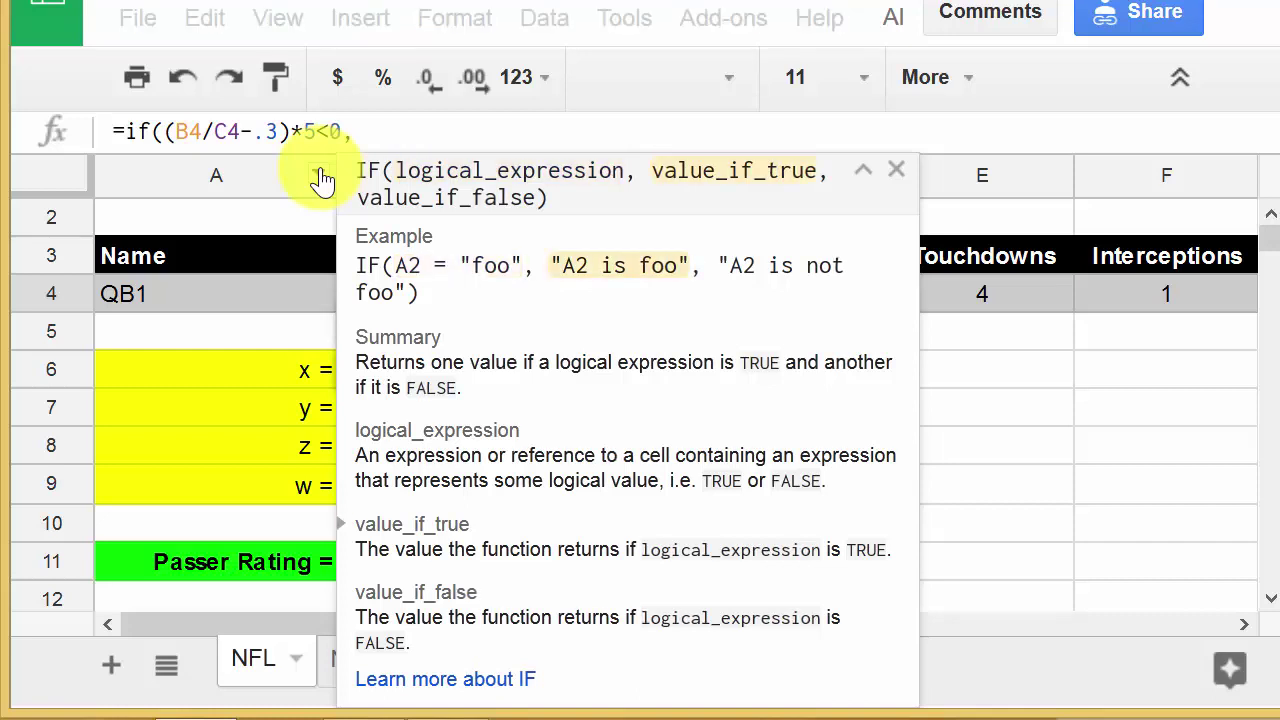
type("0")
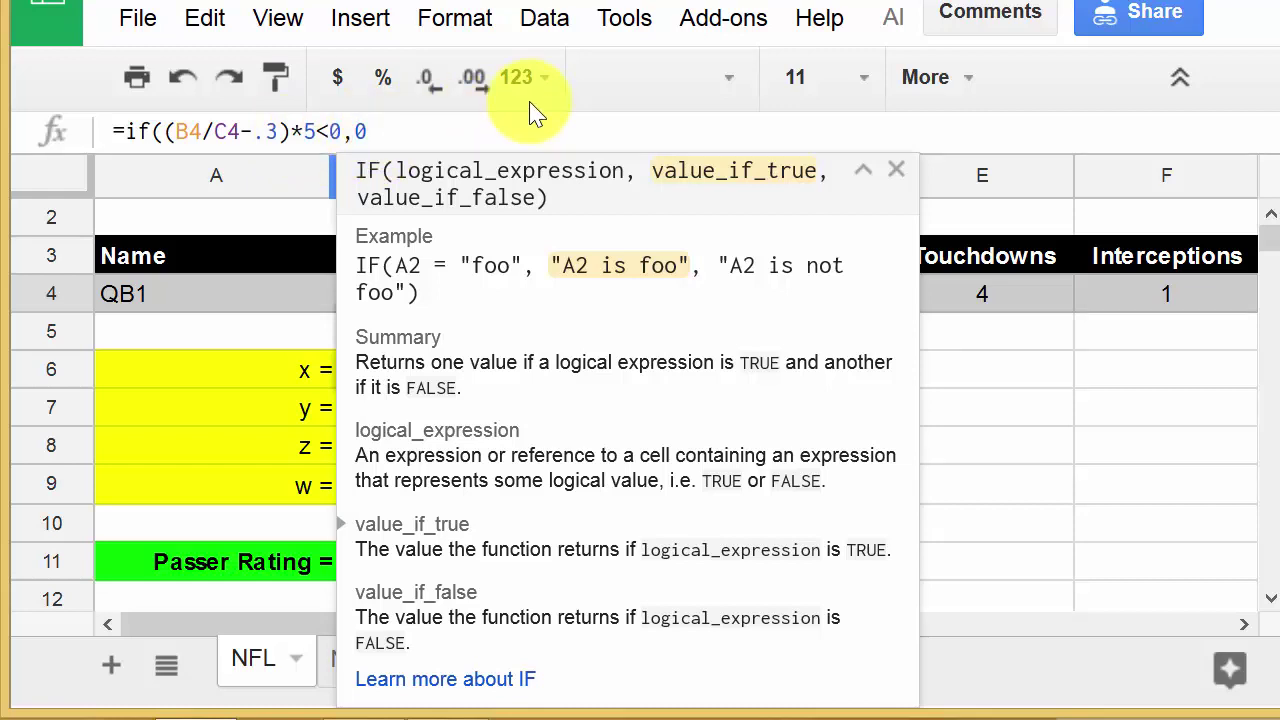
type(",")
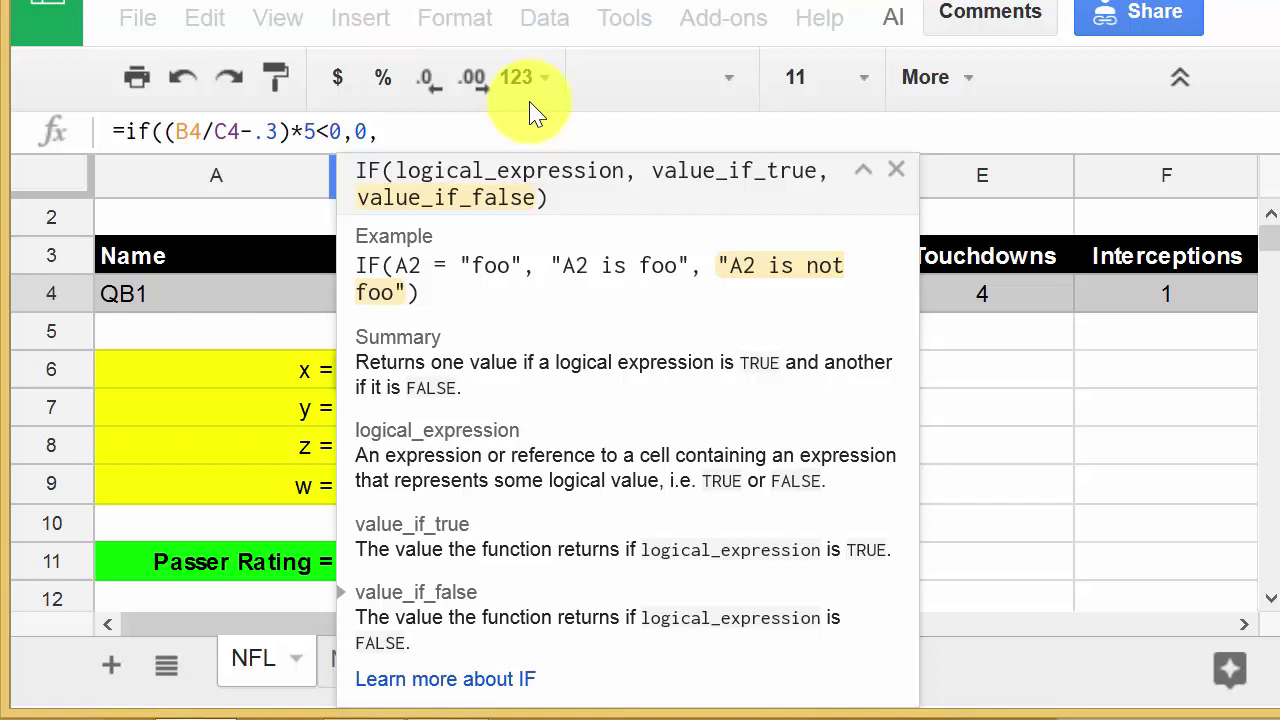
- Nest a second IF as the value-if-false argument in B6, starting its test with (B4/C4-.3)*5
left_click(447, 132)
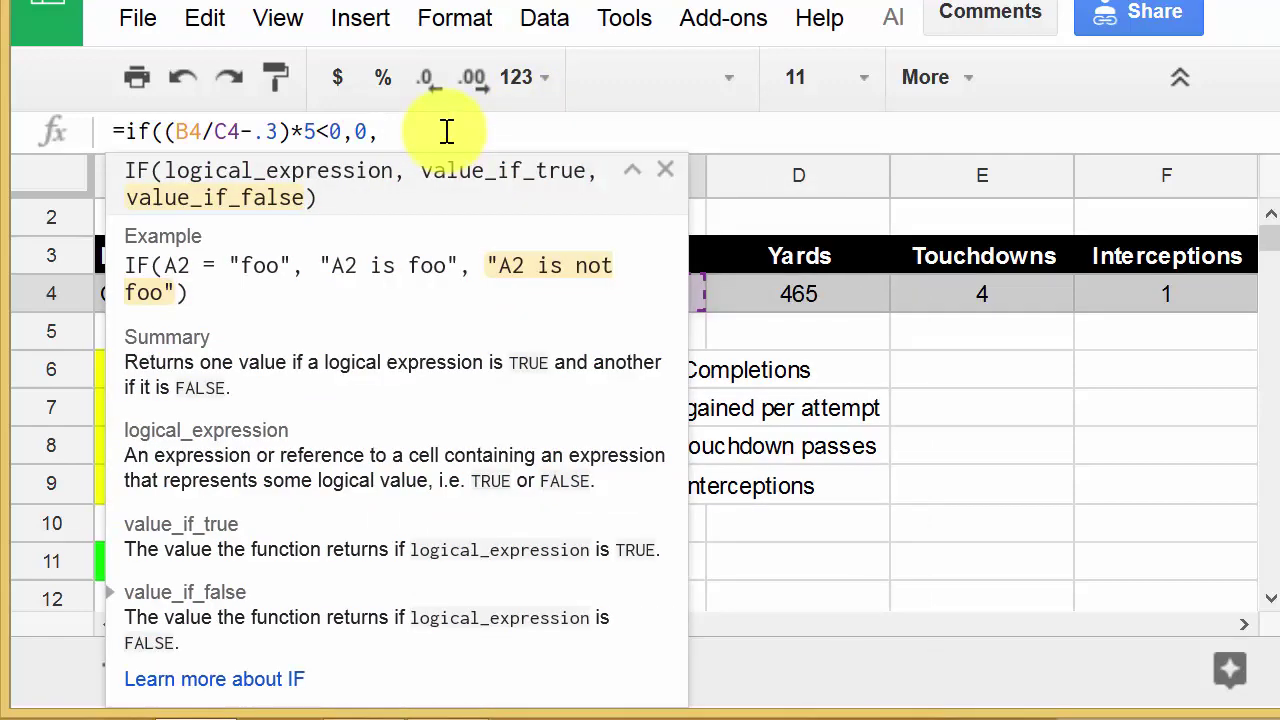
type("if")
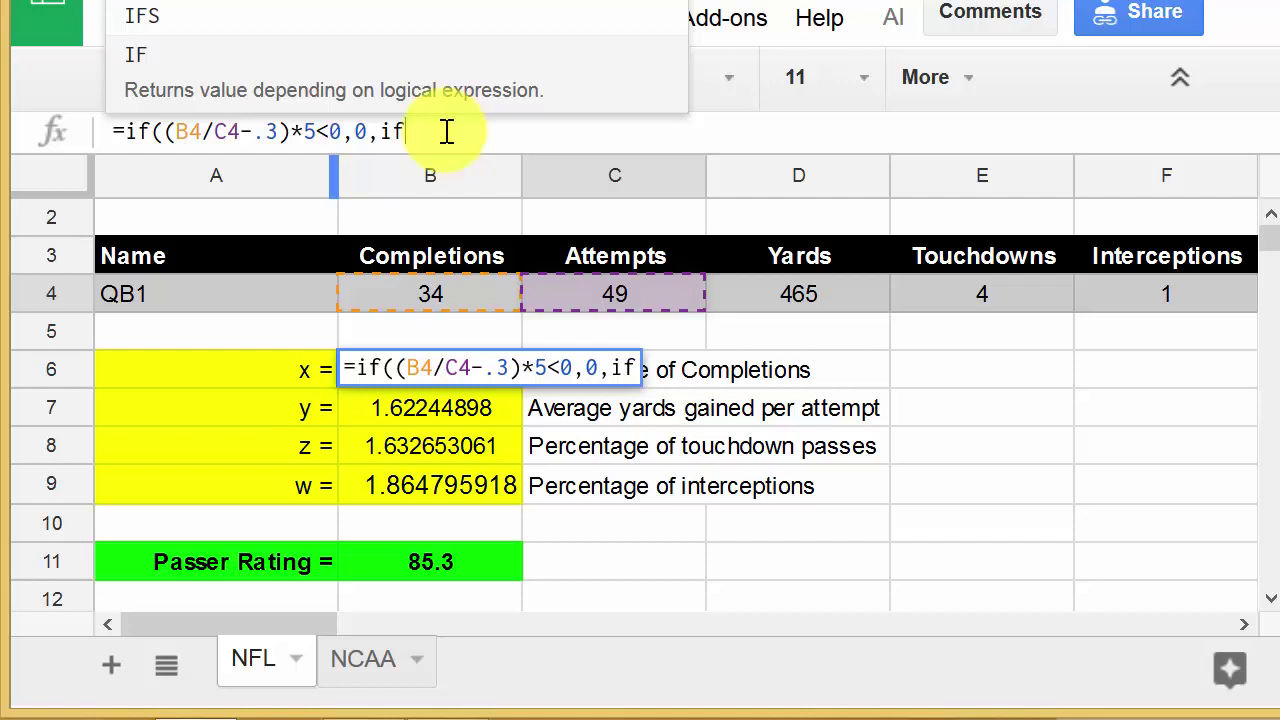
type("((")
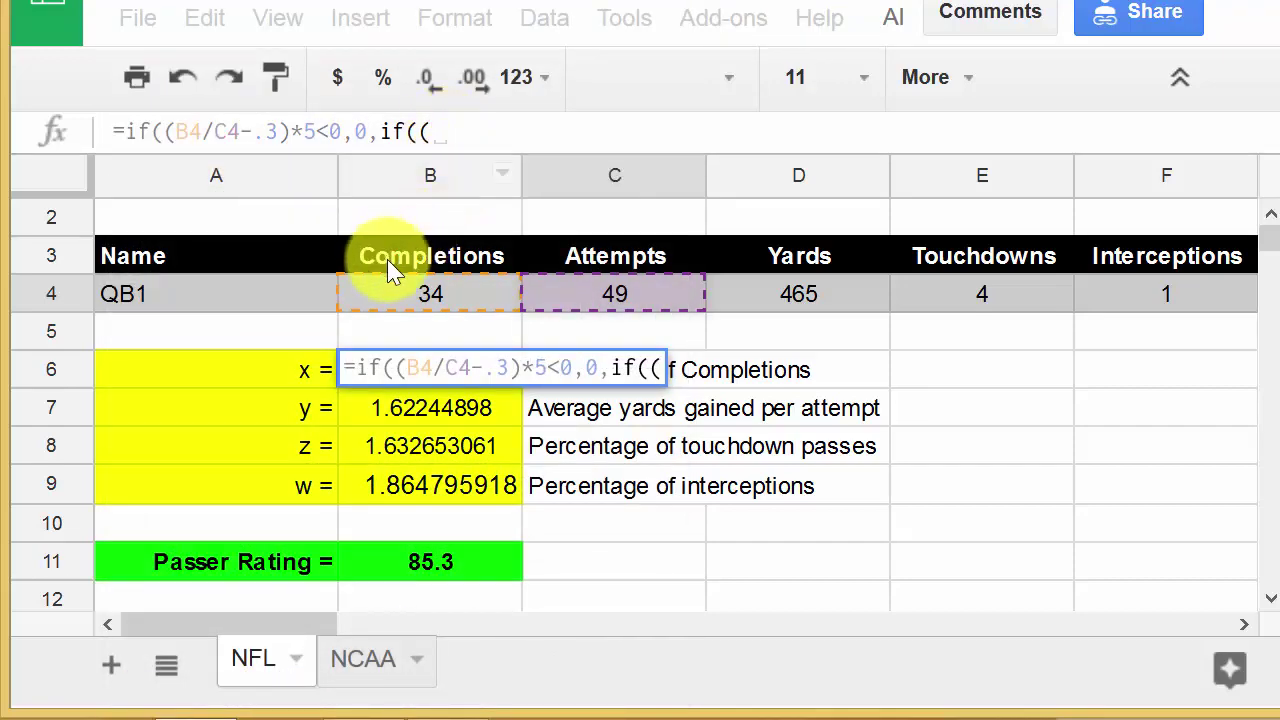
left_click(420, 300)
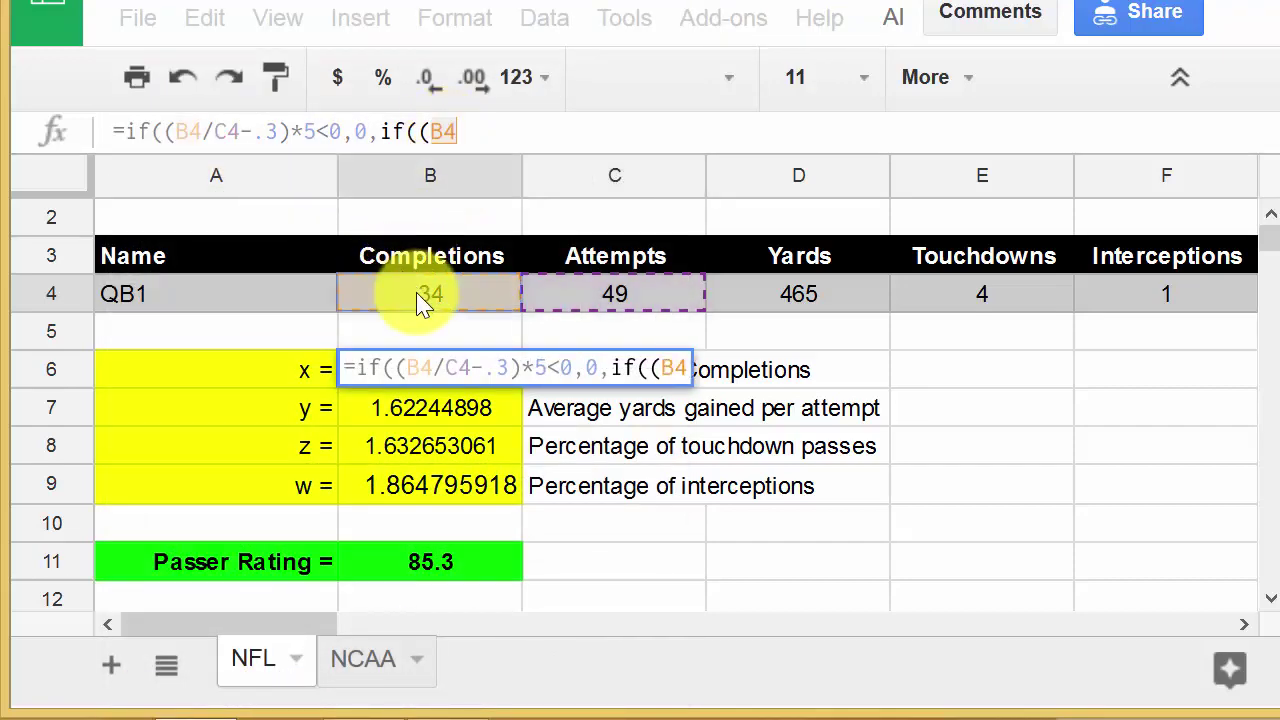
type("/")
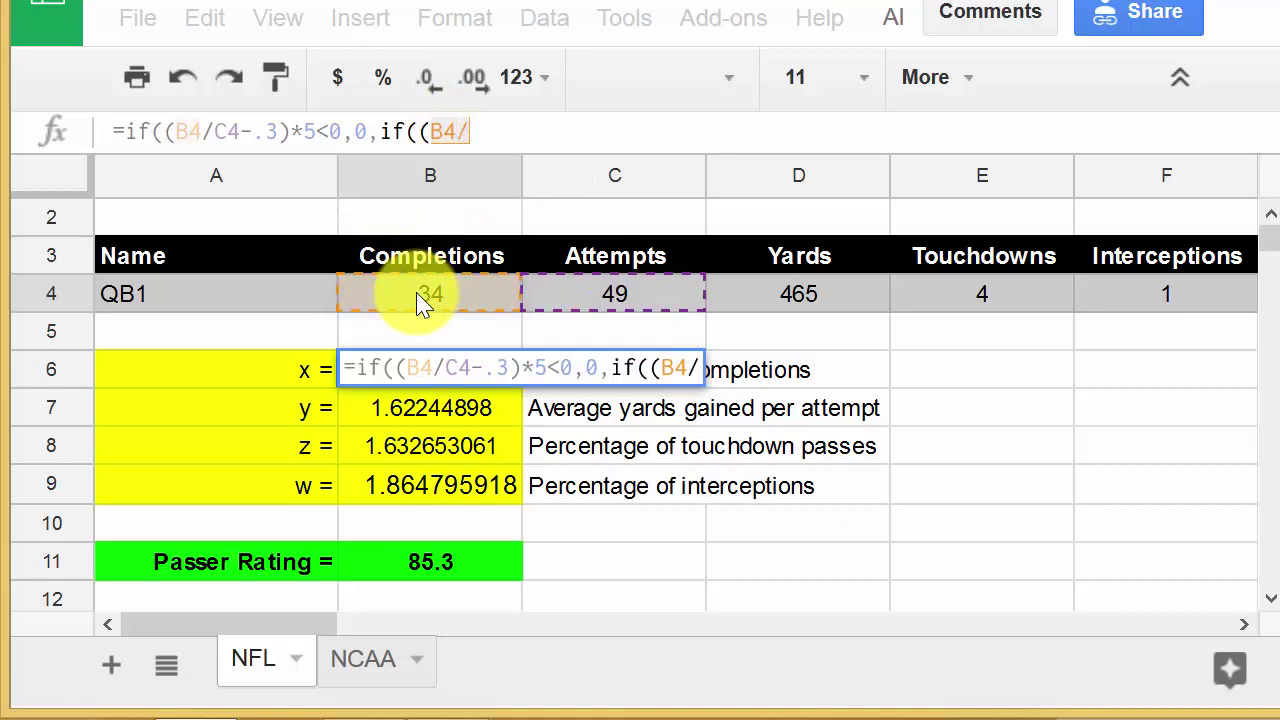
left_click(580, 300)
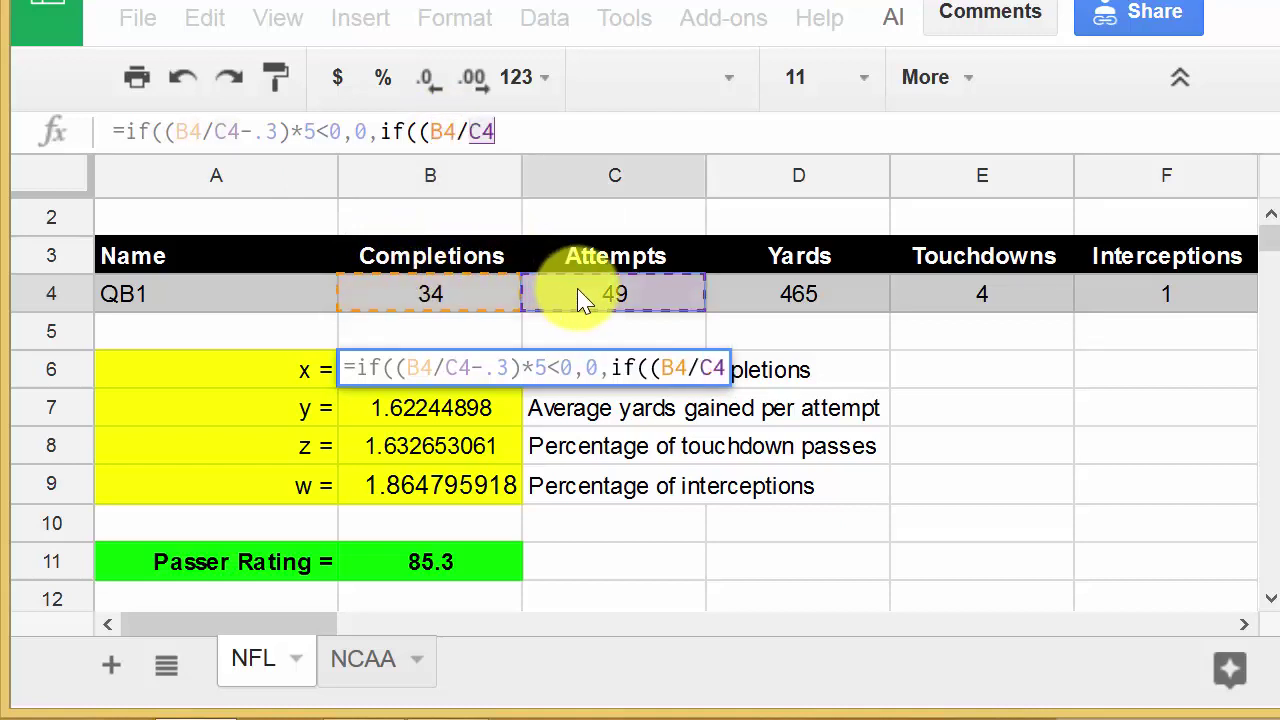
type("-.")
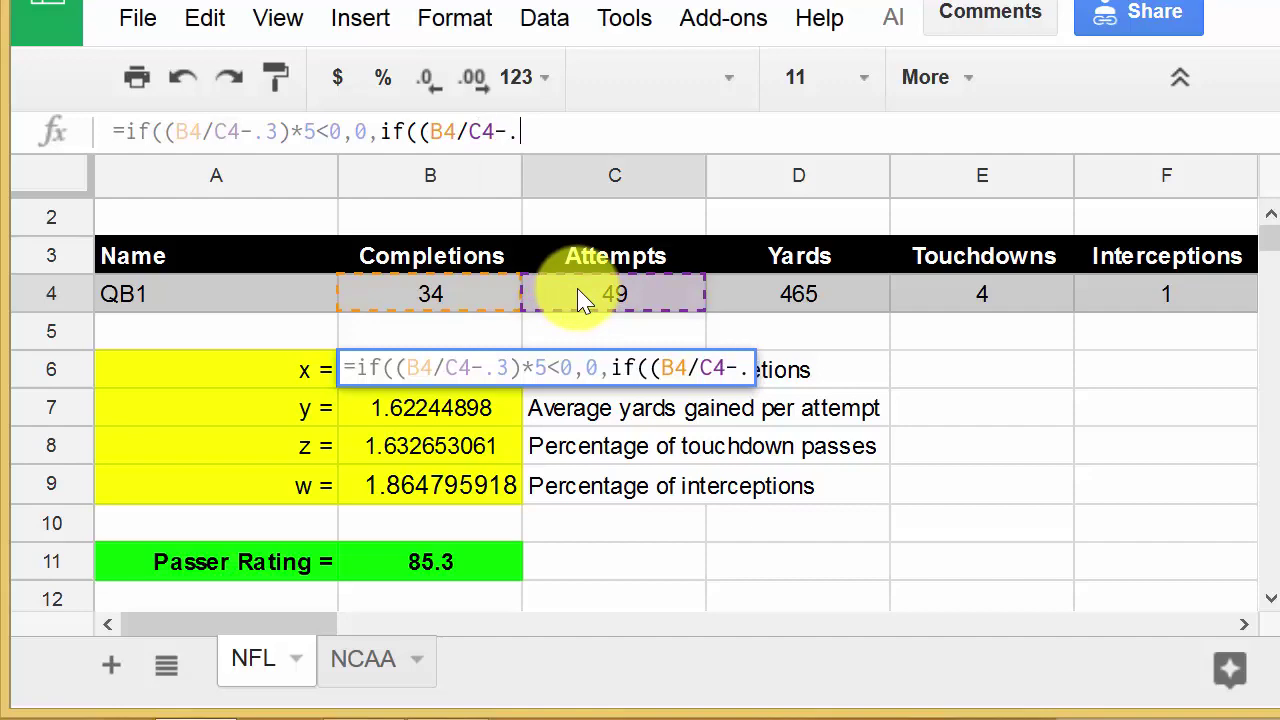
type("3")
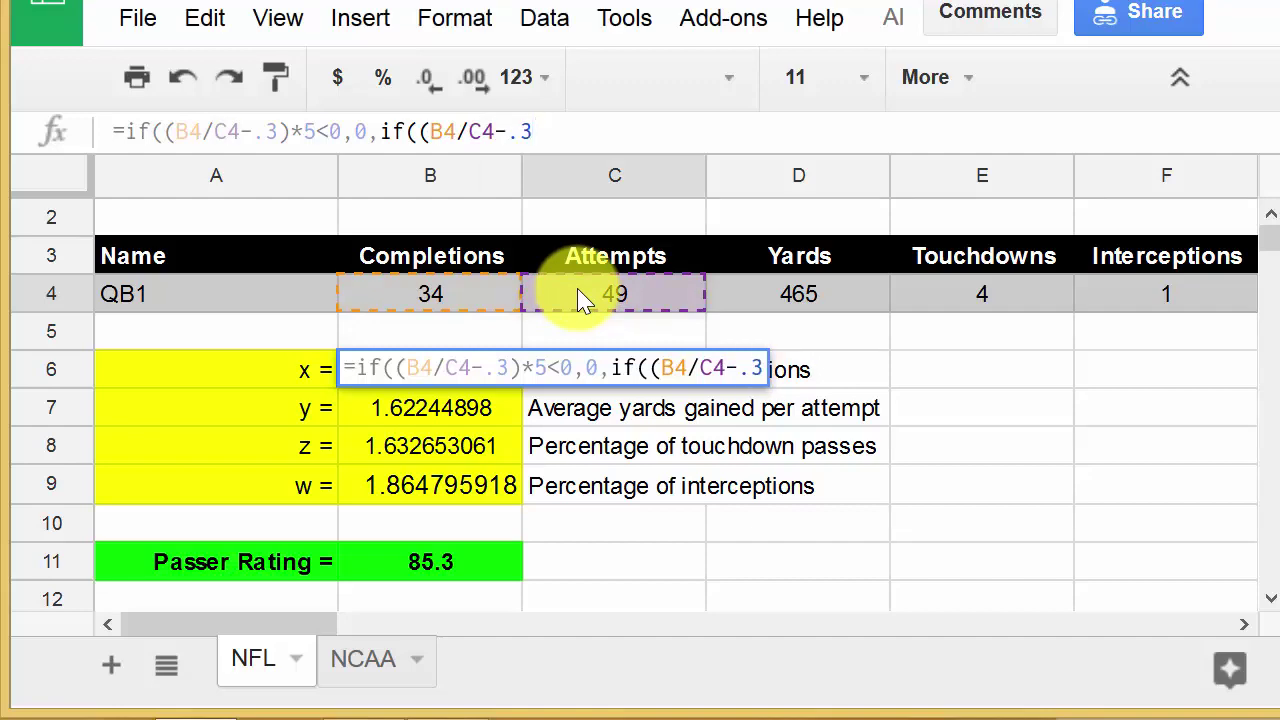
type(")")
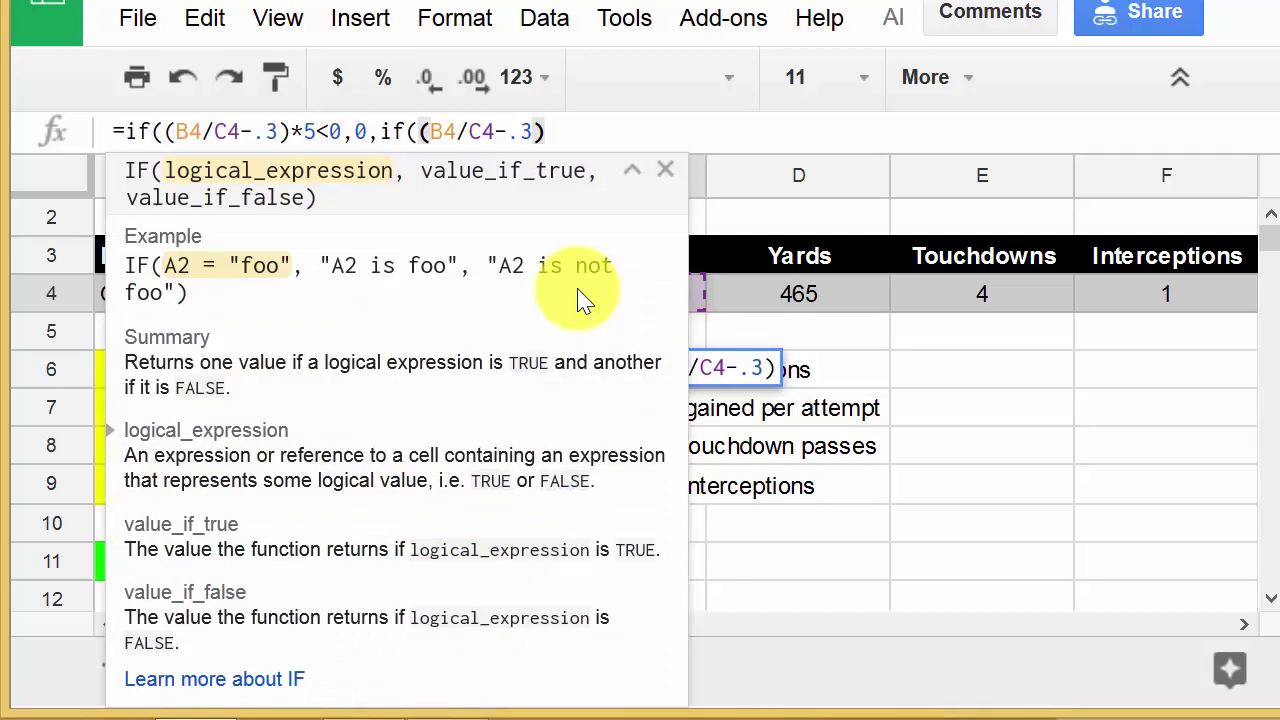
type("*")
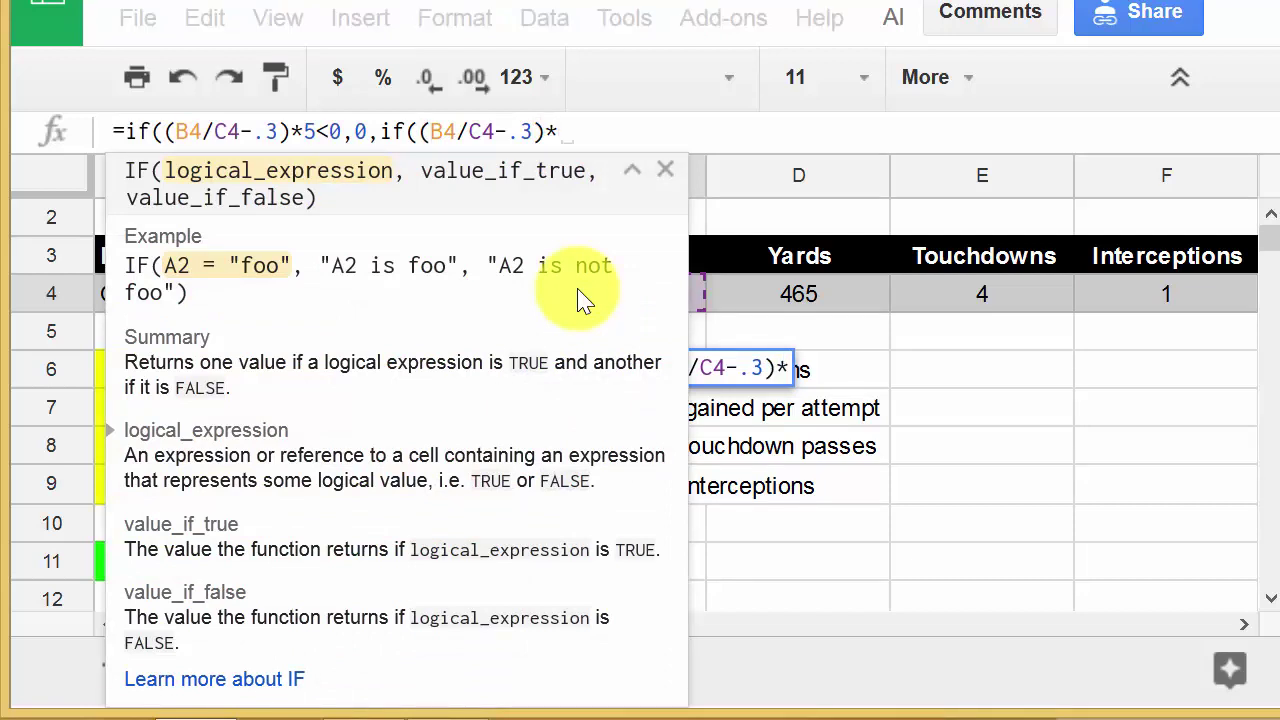
type("5")
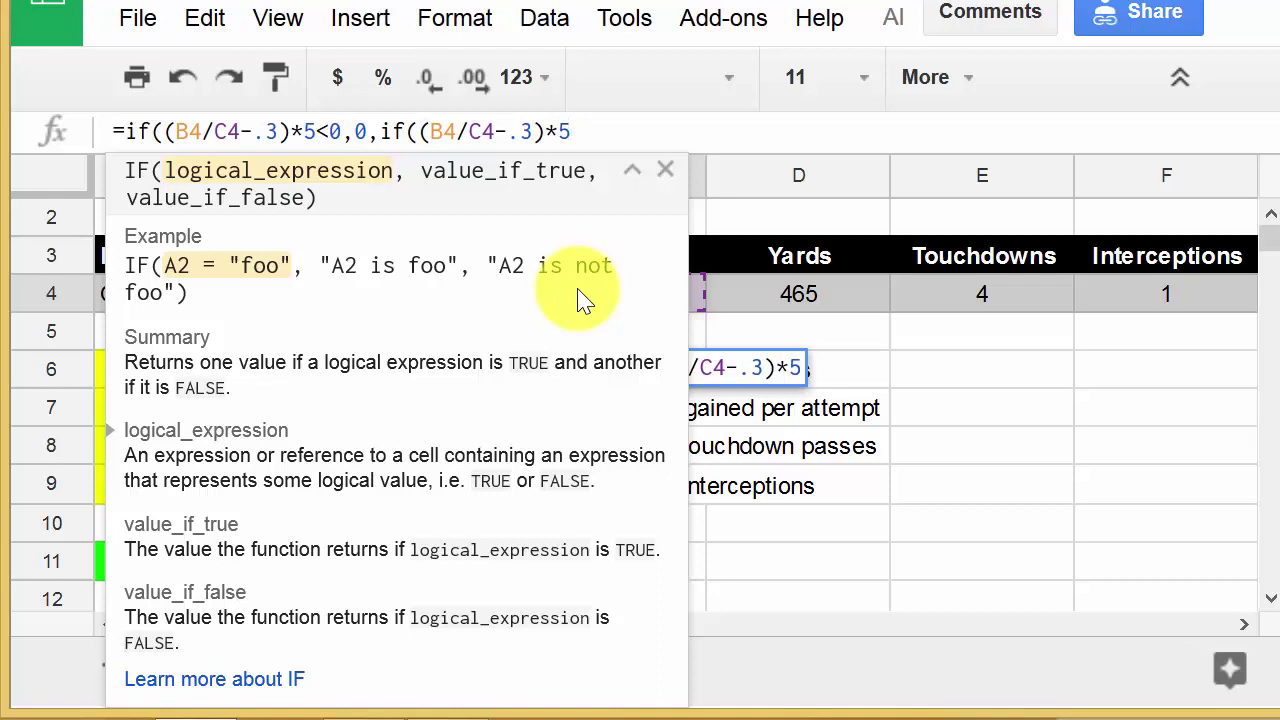
- Make the nested IF check for >=2.375 and return 2.375 when true
type(">")
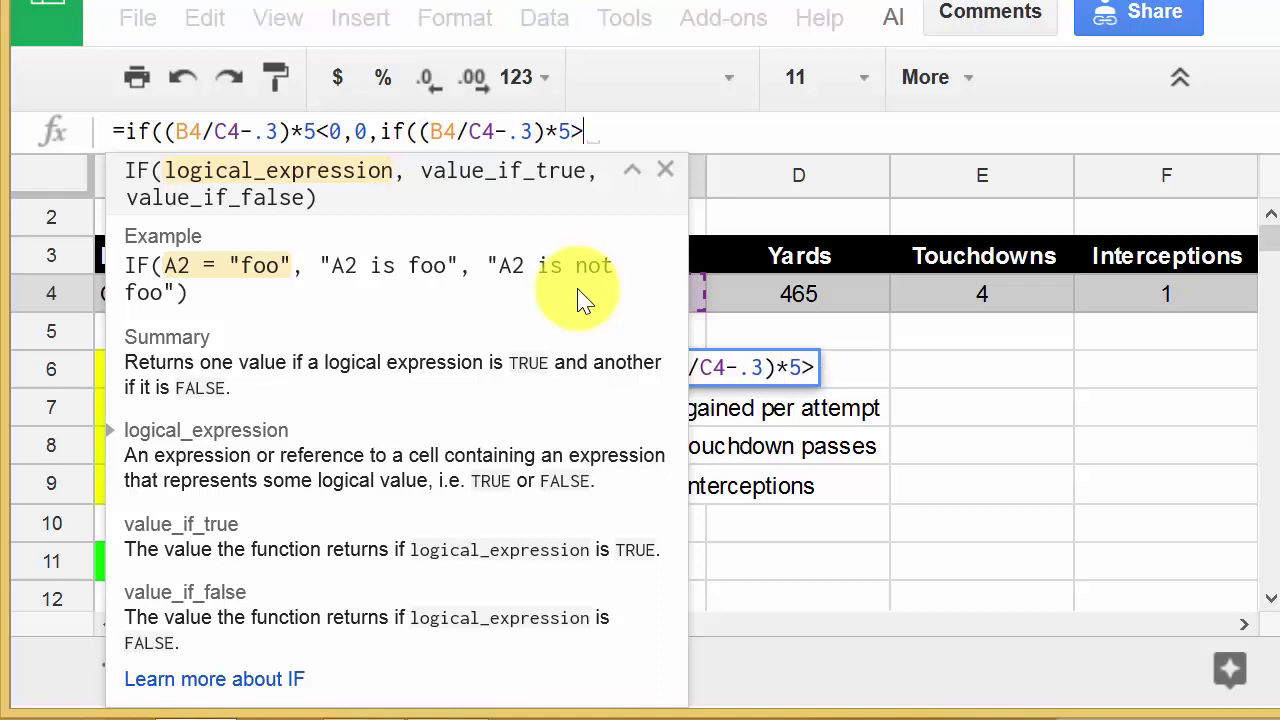
type("=")
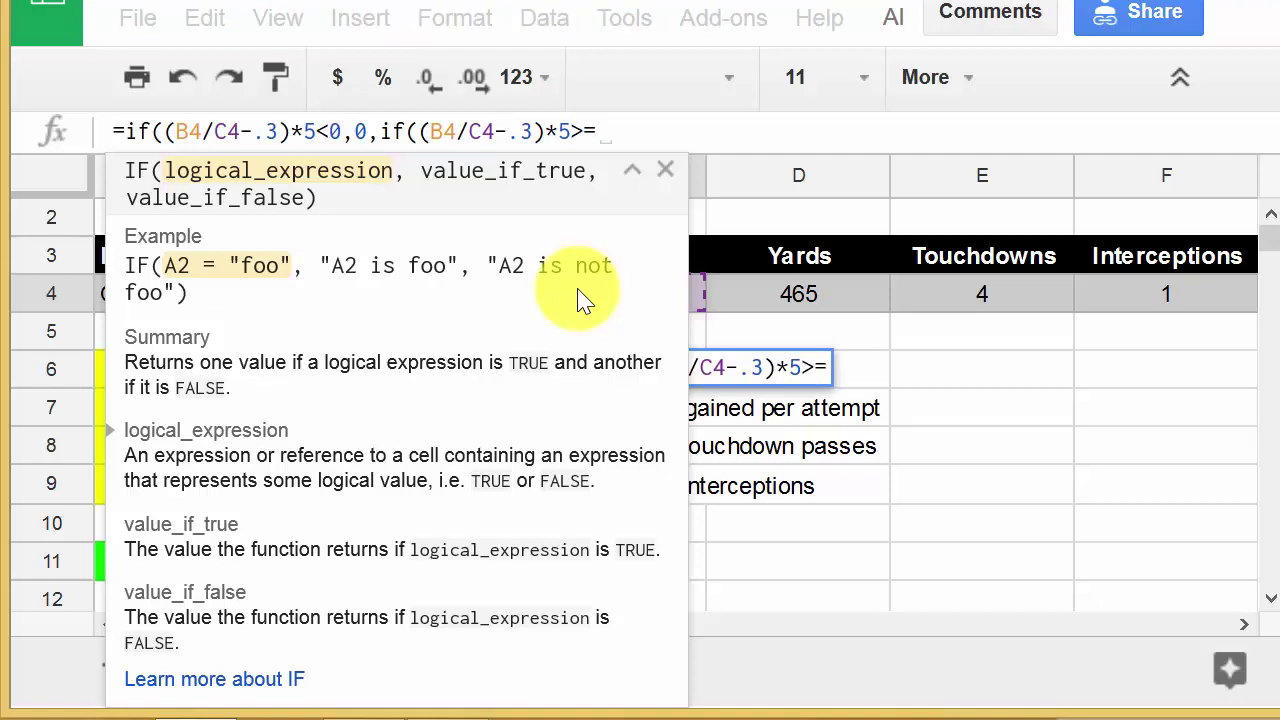
type("2.")
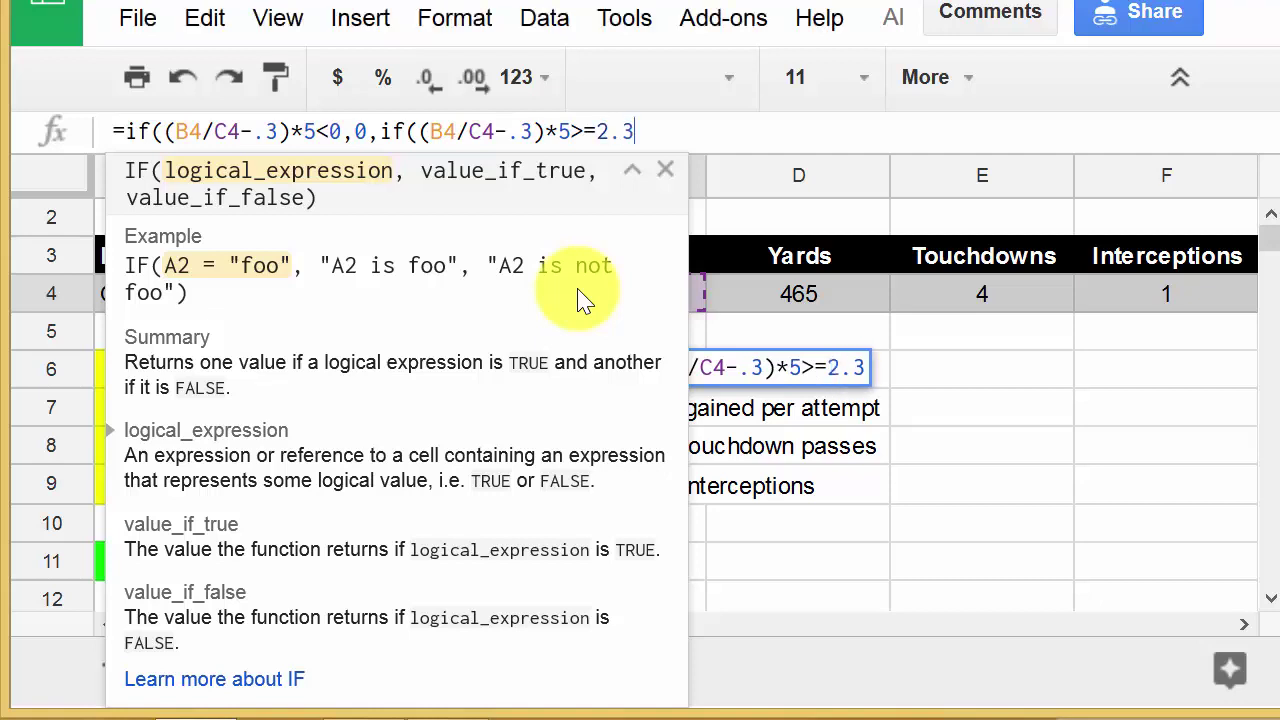
type("37")
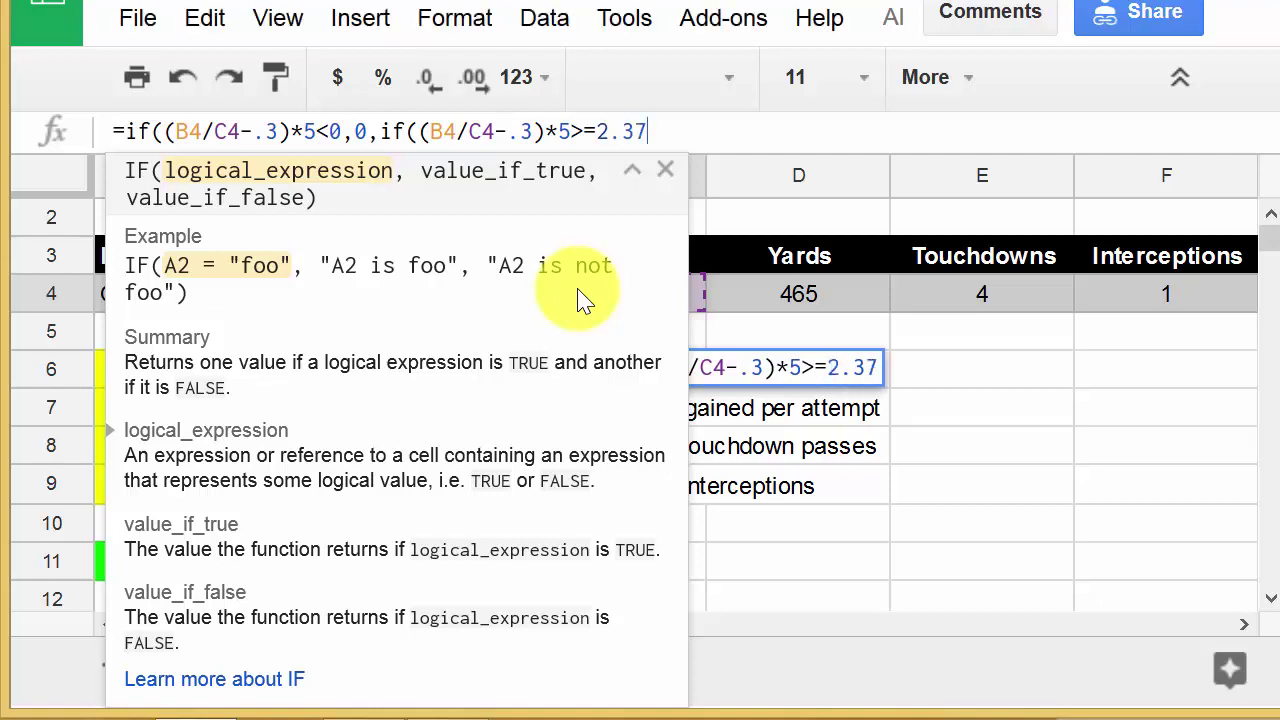
type("5")
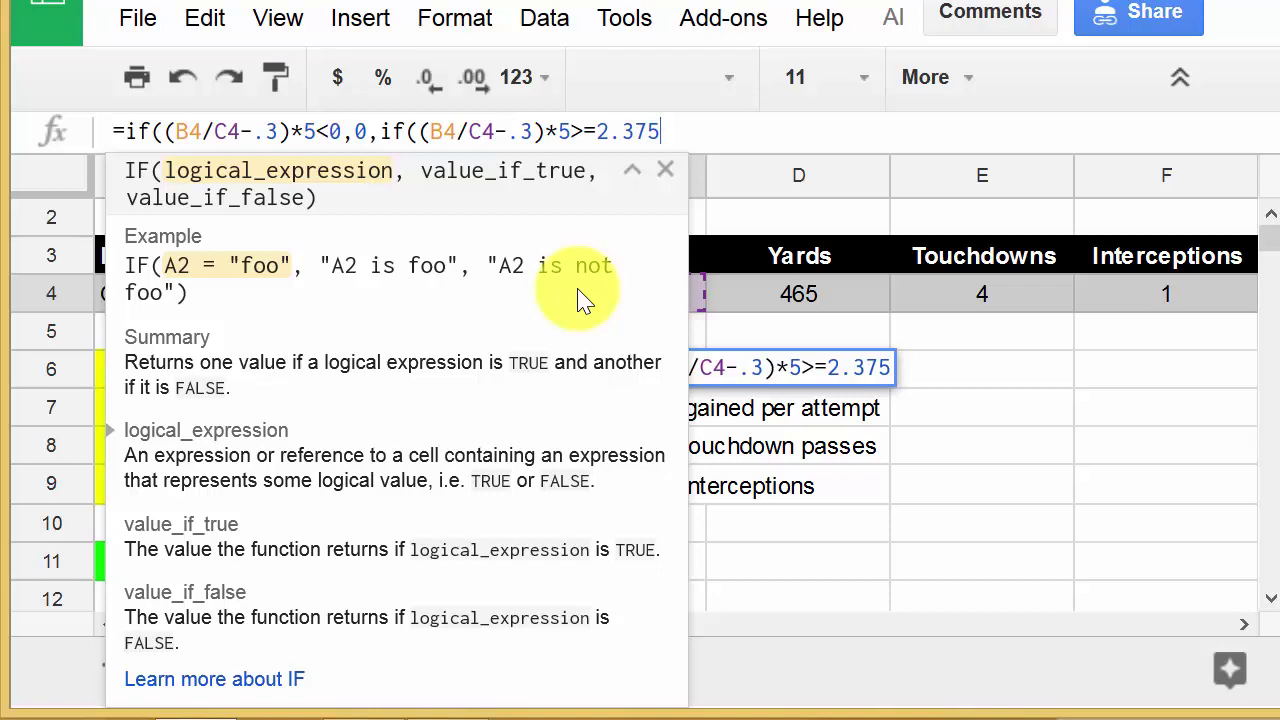
type(",")
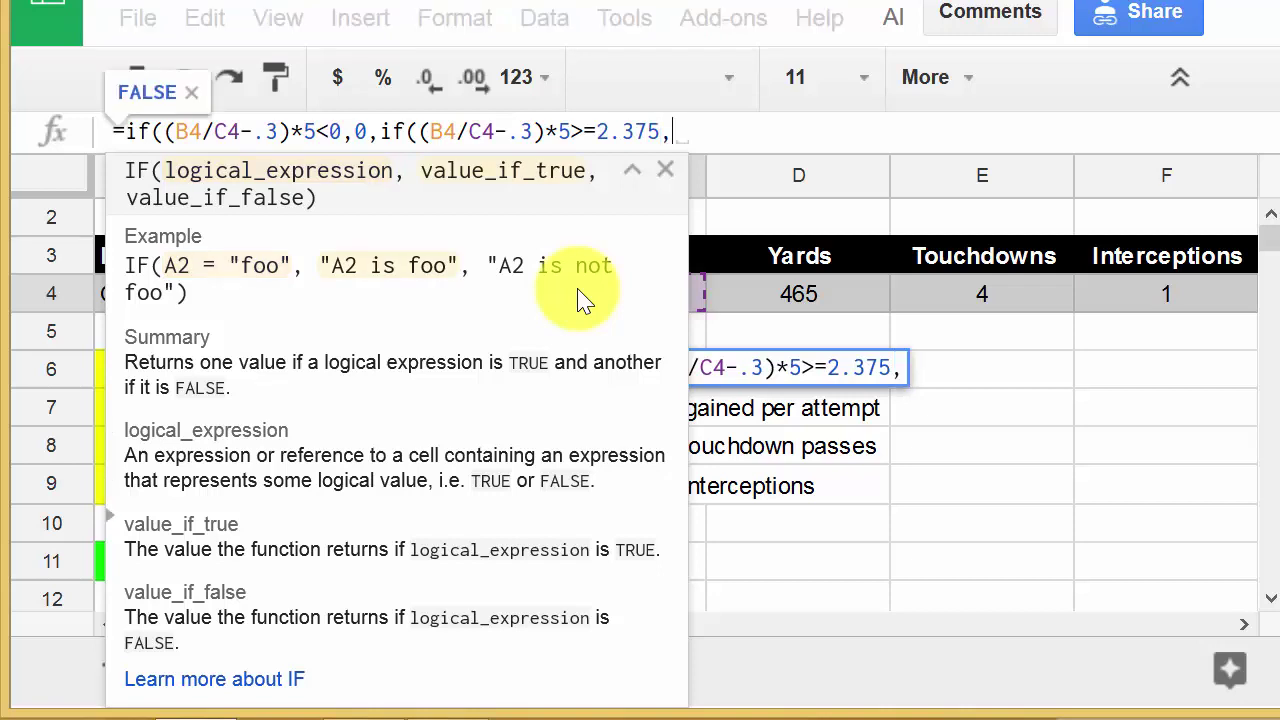
type("2.375")
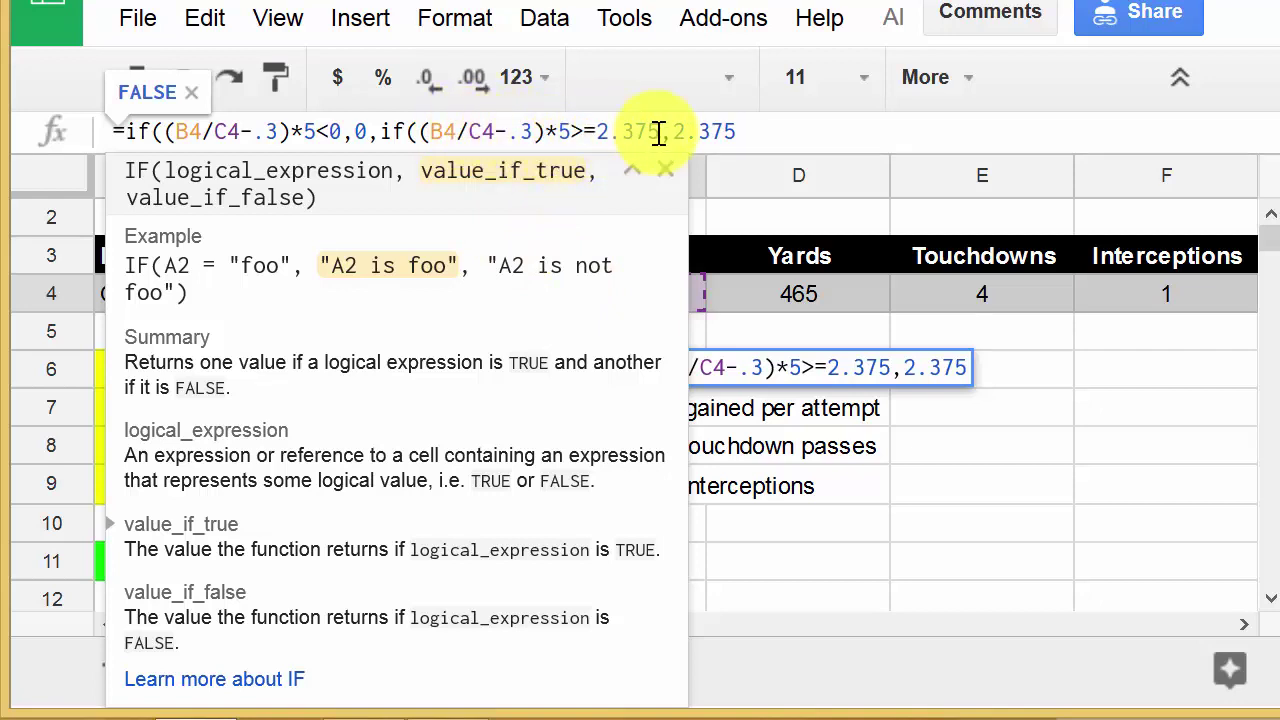
type(",")
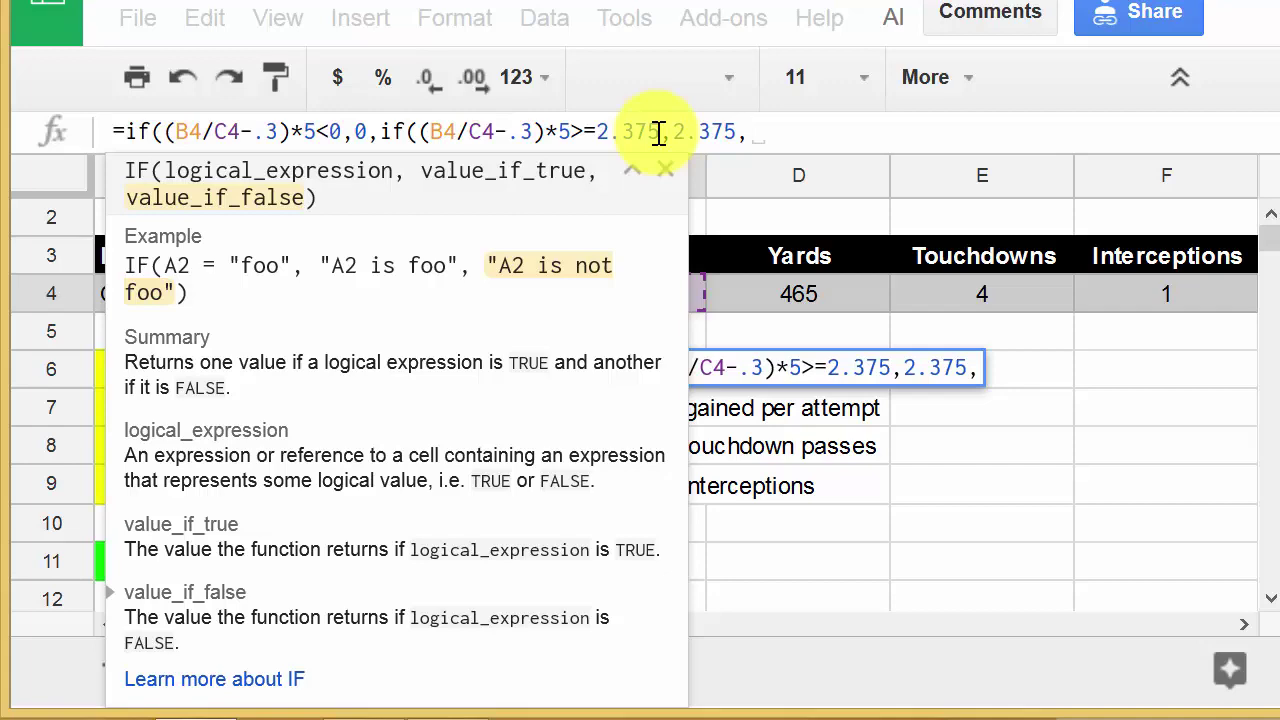
- Finish the nested IF in B6 with (B4/C4-.3)*5 as its value-if-false, close both functions and commit the formula
type("(")
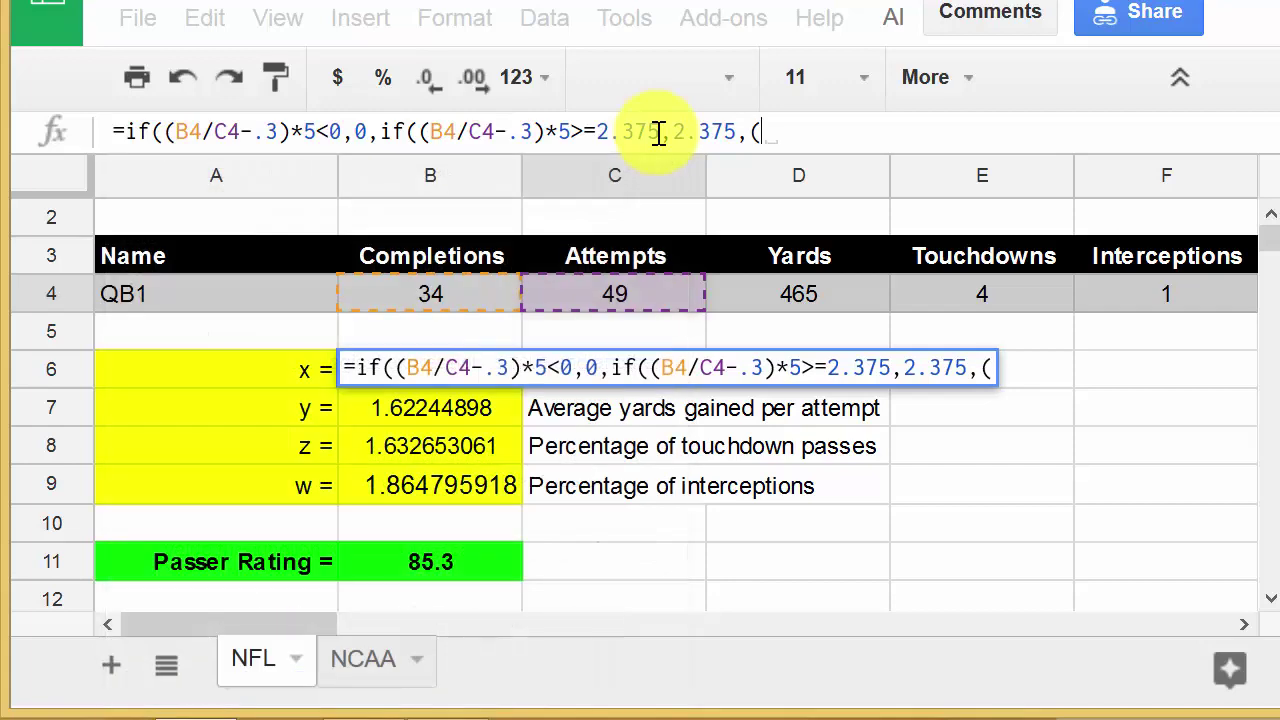
left_click(470, 300)
type("/")
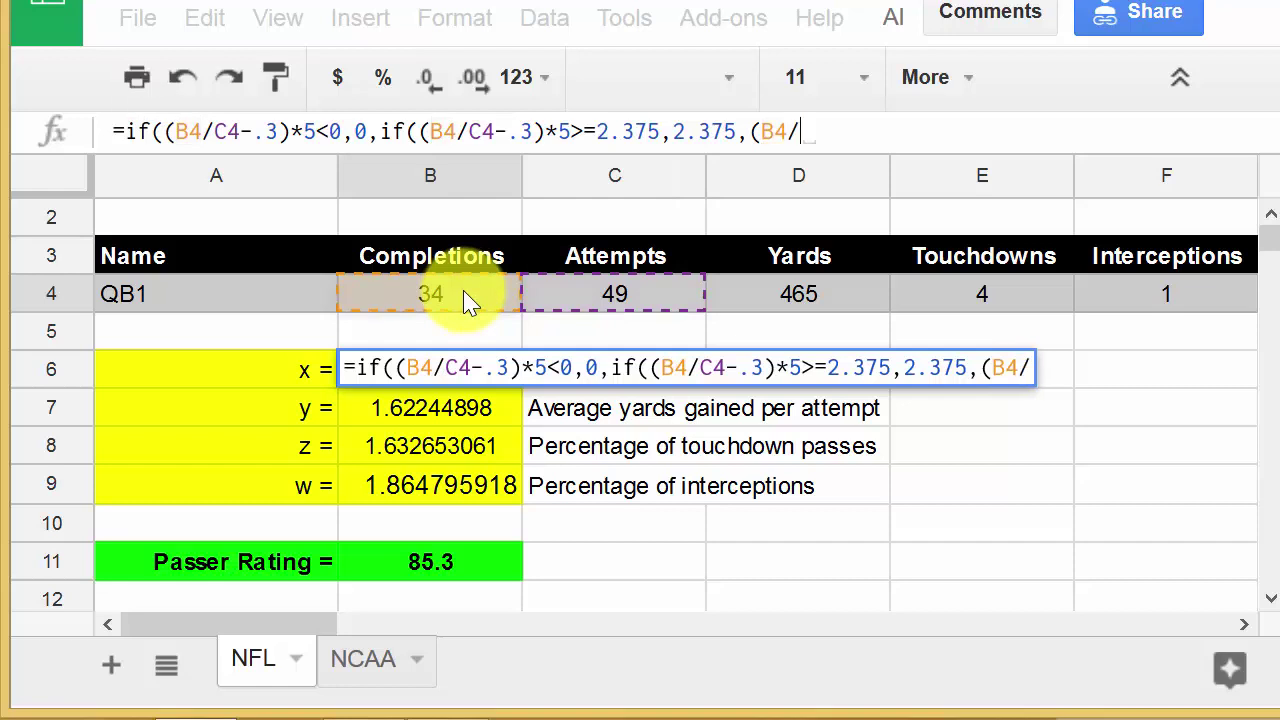
left_click(614, 291)
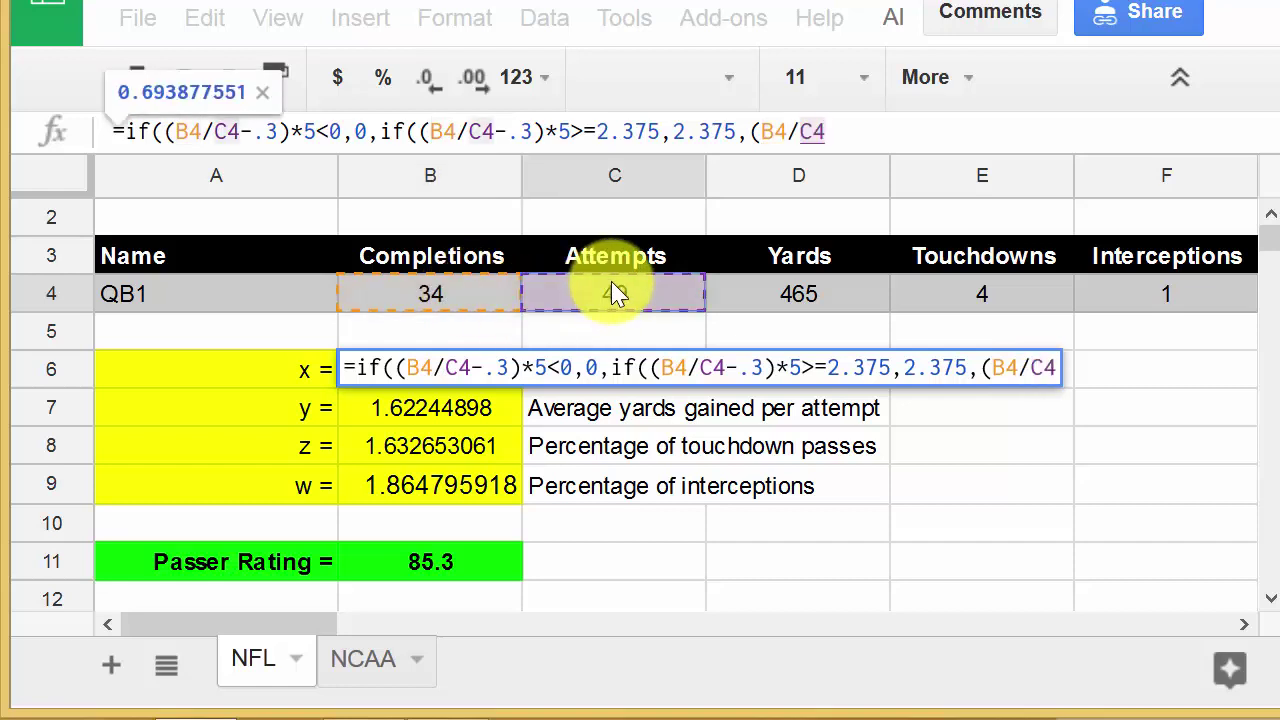
type("-.3")
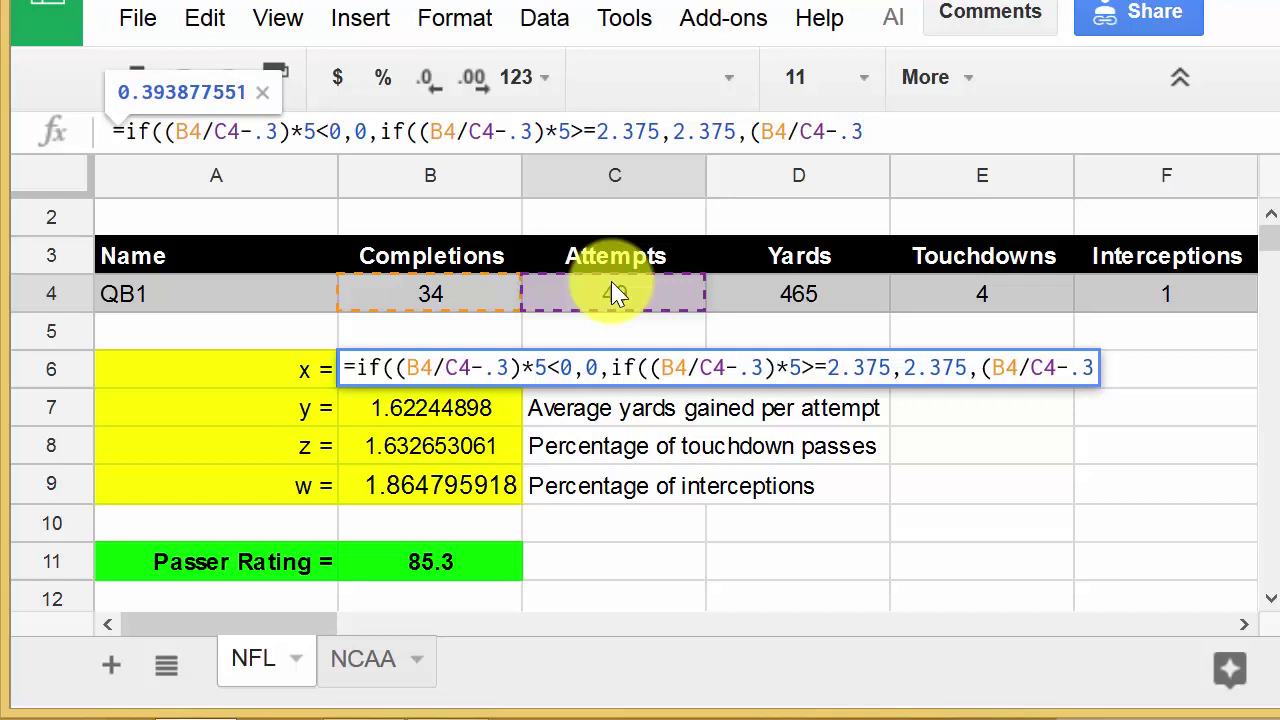
type(")")
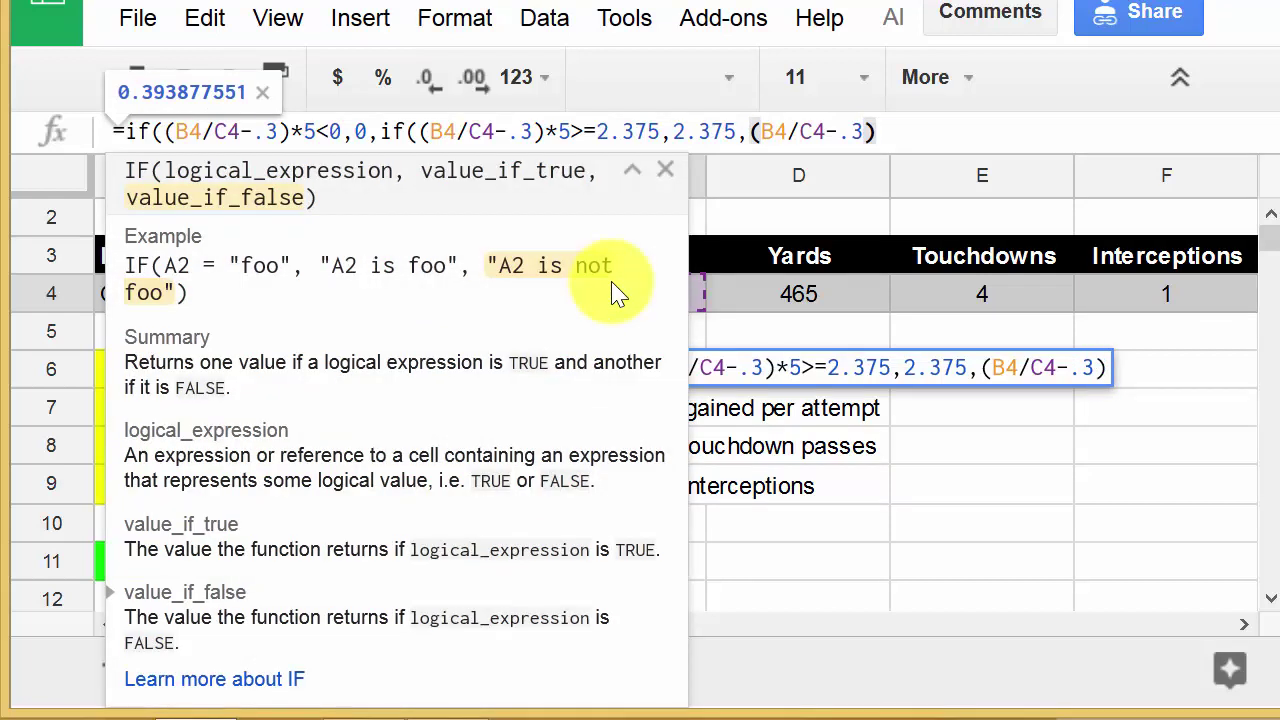
type("*5")
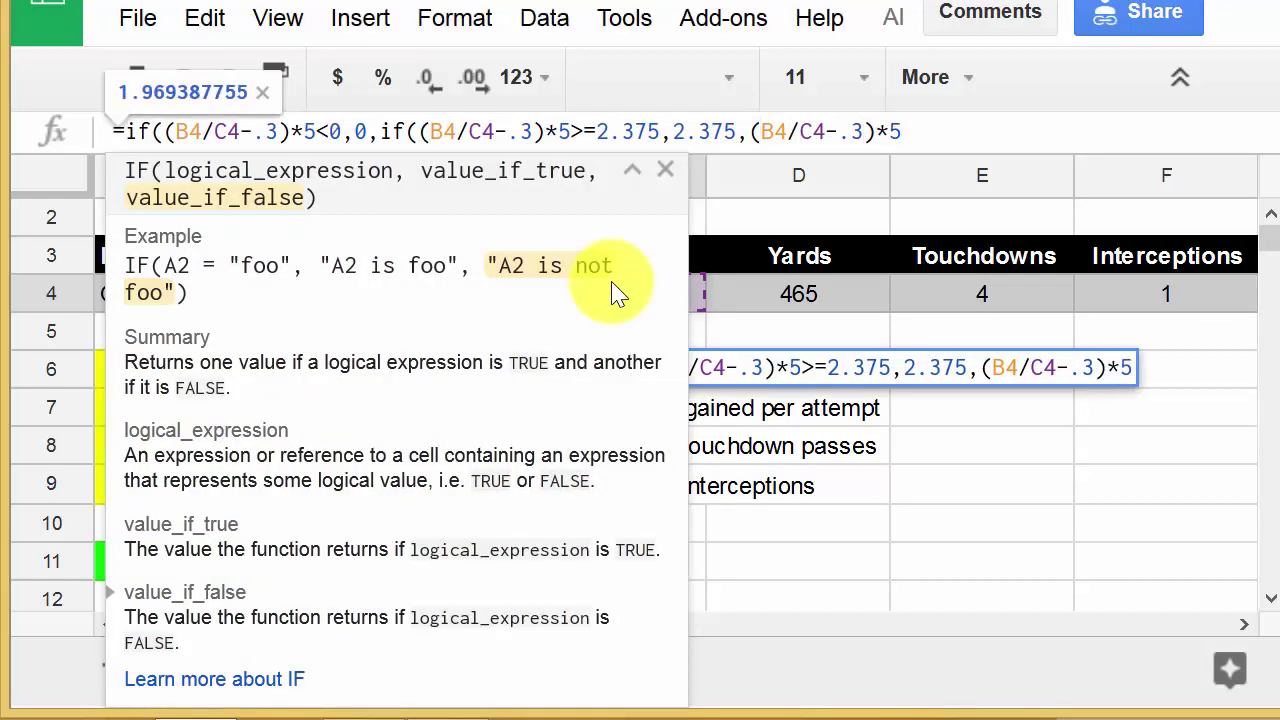
type("))")
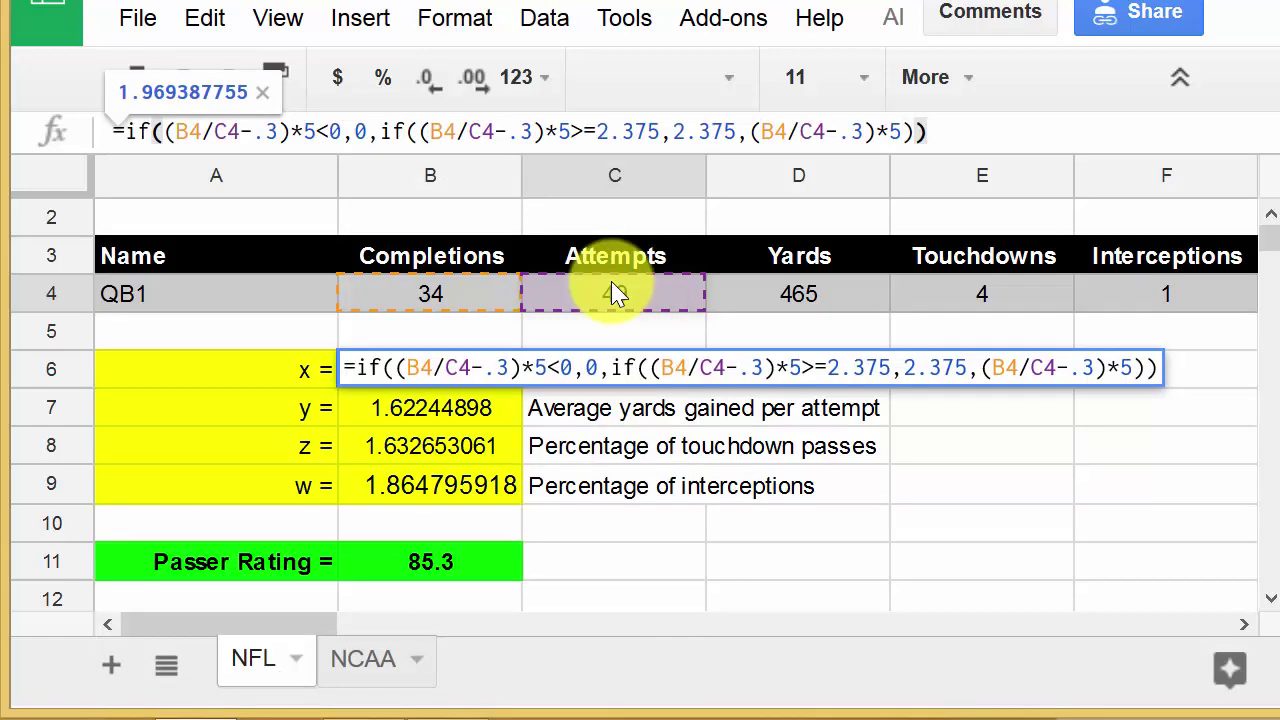
key("Return")
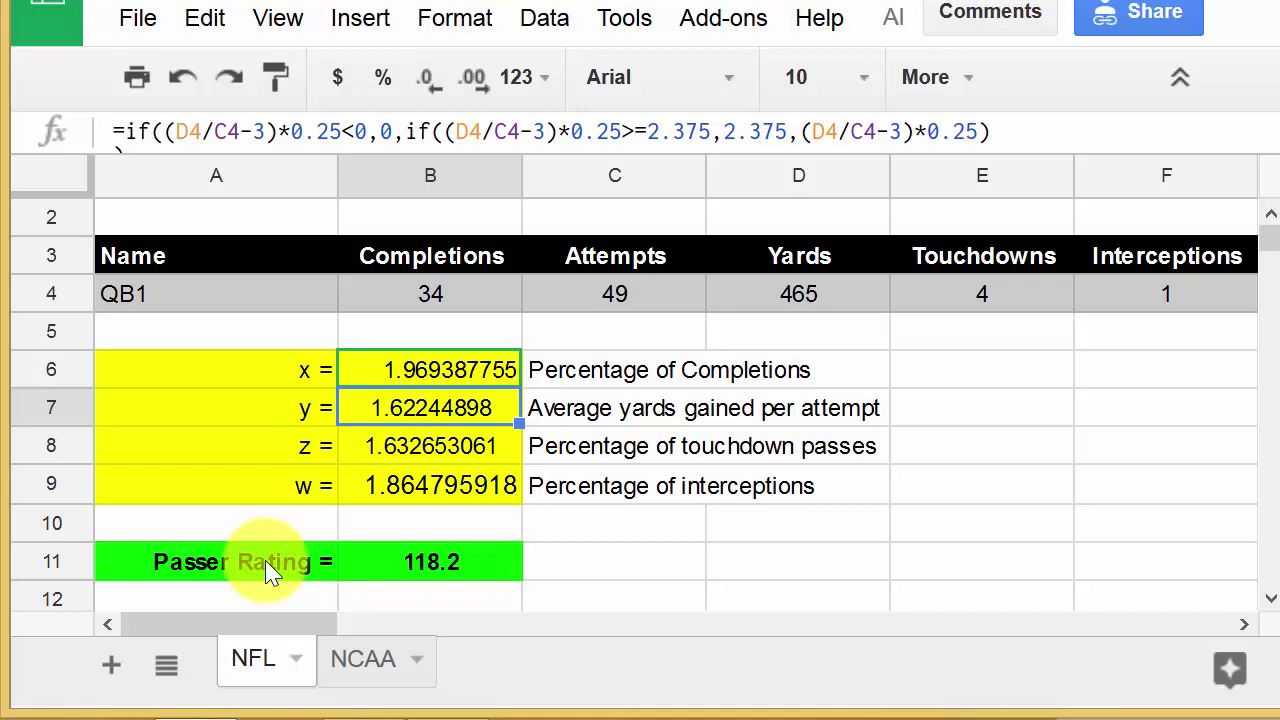
- Review the passer rating formula in B11 and the y, z and w component formulas in B7, B8 and B9
left_click(417, 560)
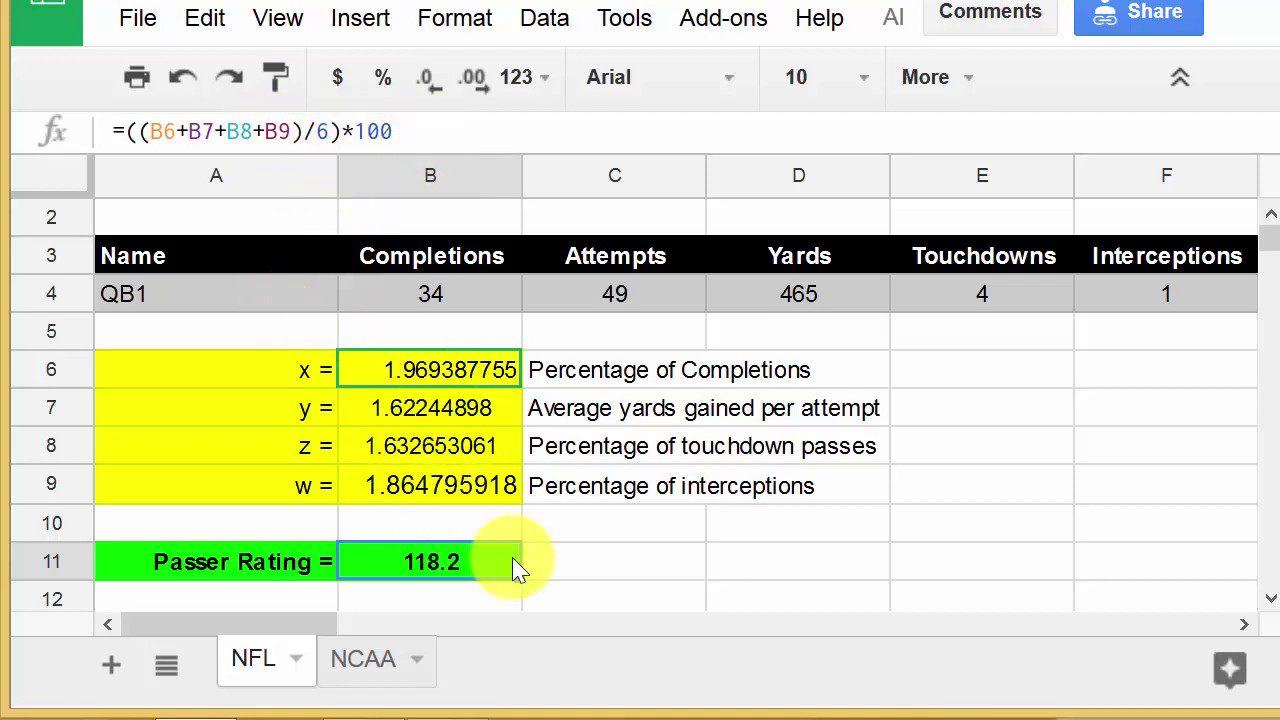
left_click(455, 408)
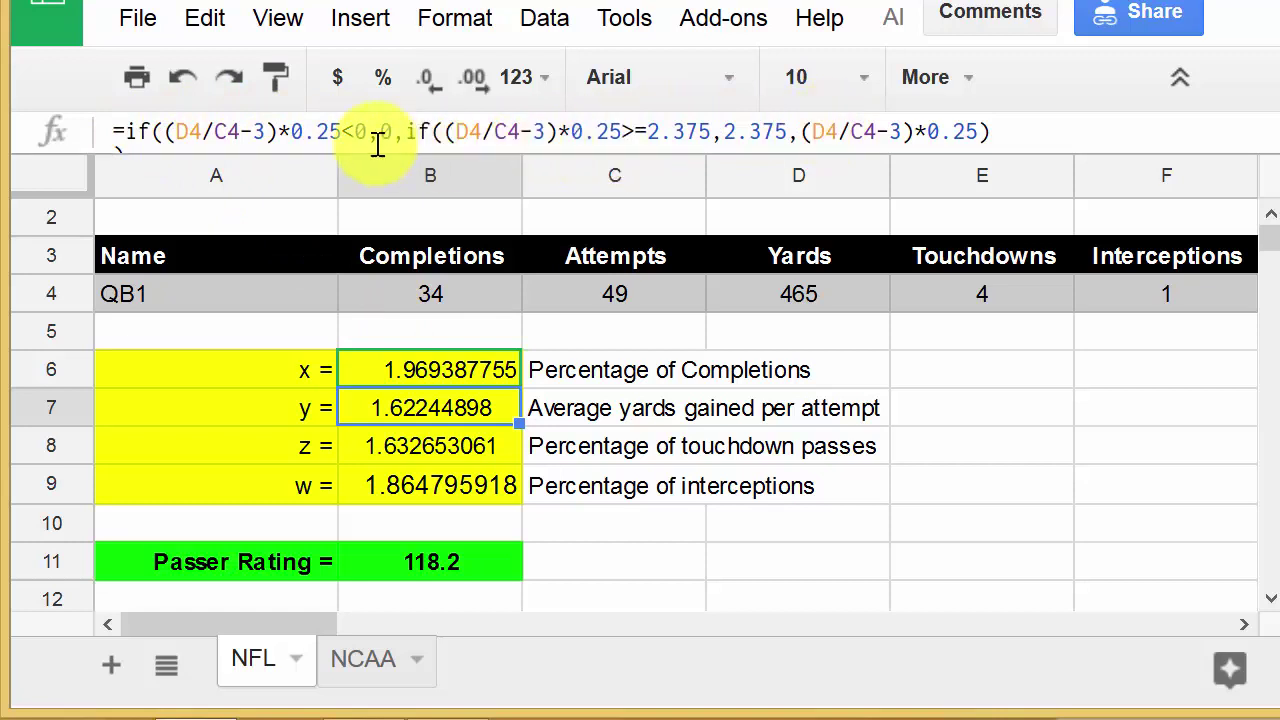
left_click(457, 447)
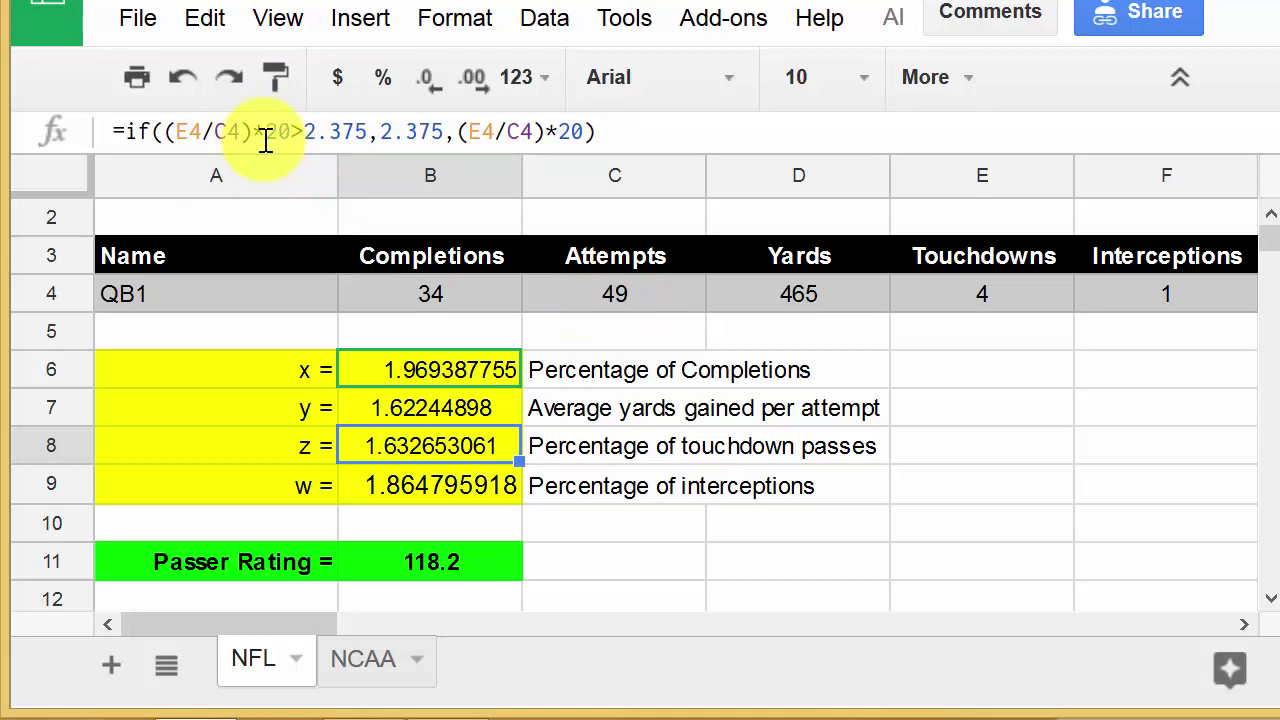
left_click(418, 500)
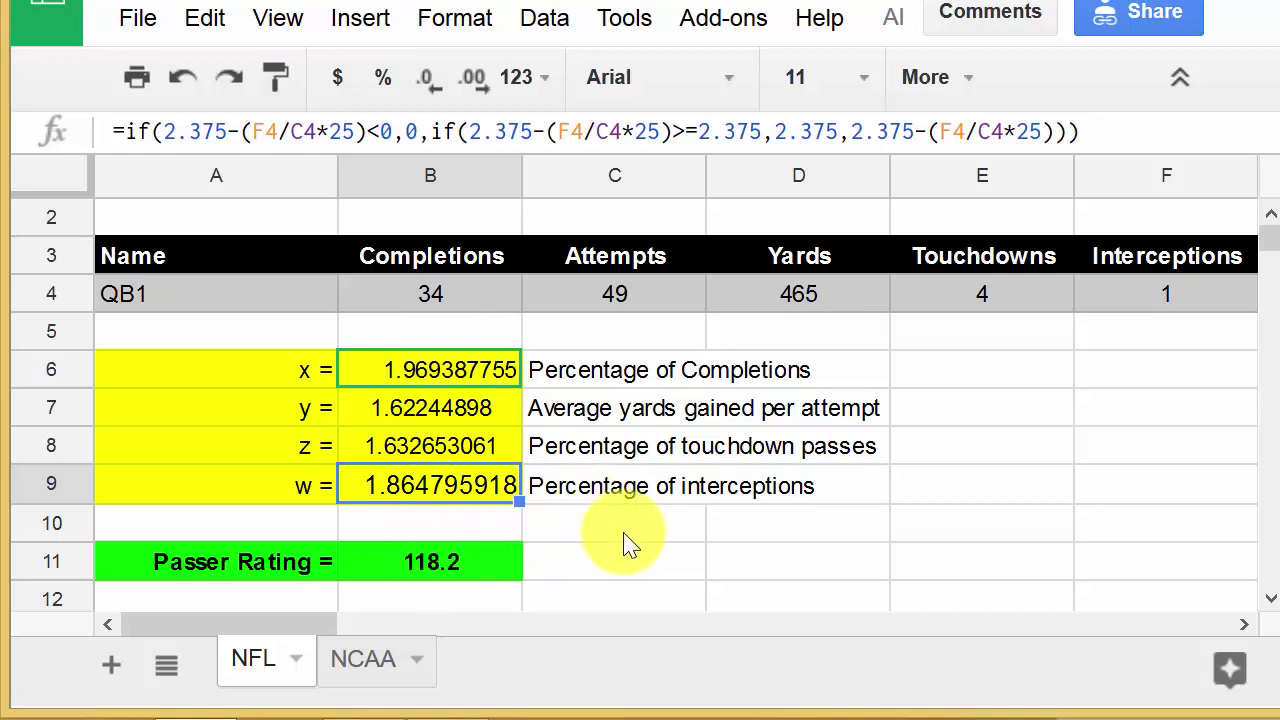
left_click(928, 367)
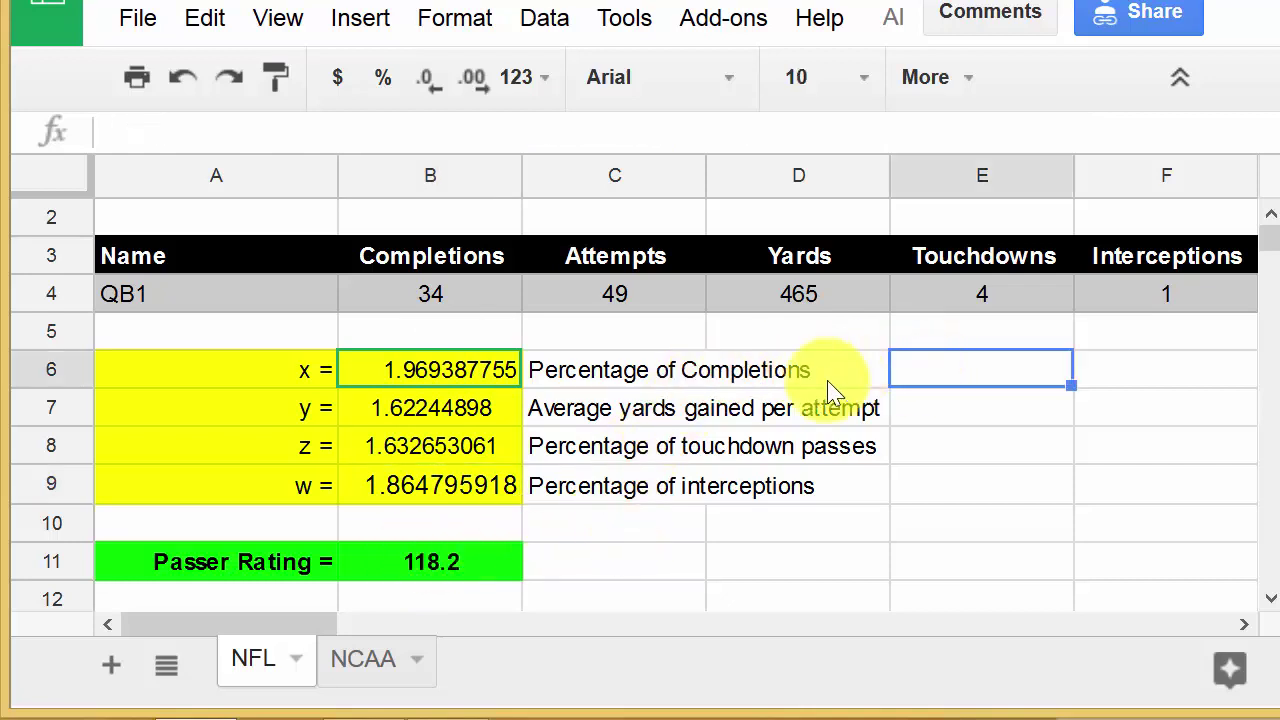
- Test the upper limit in B6 by setting QB1's completions in B4 to 40 and then 39
left_click(465, 306)
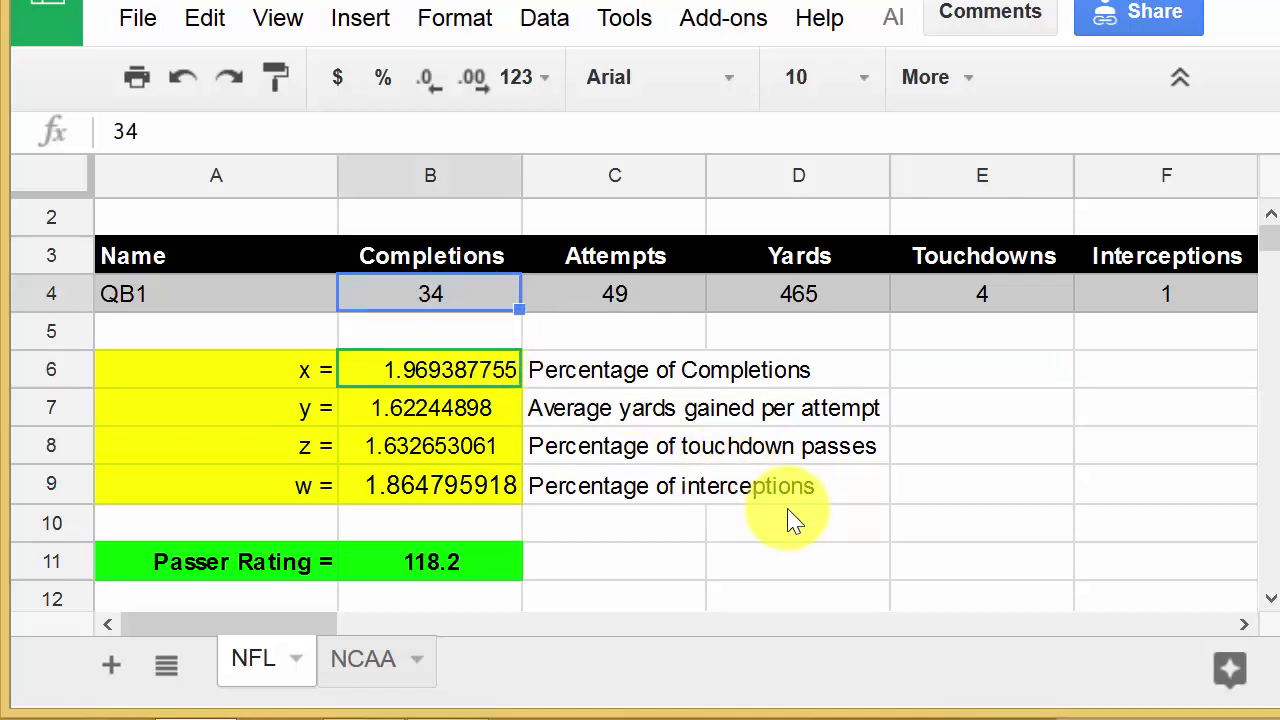
type("40")
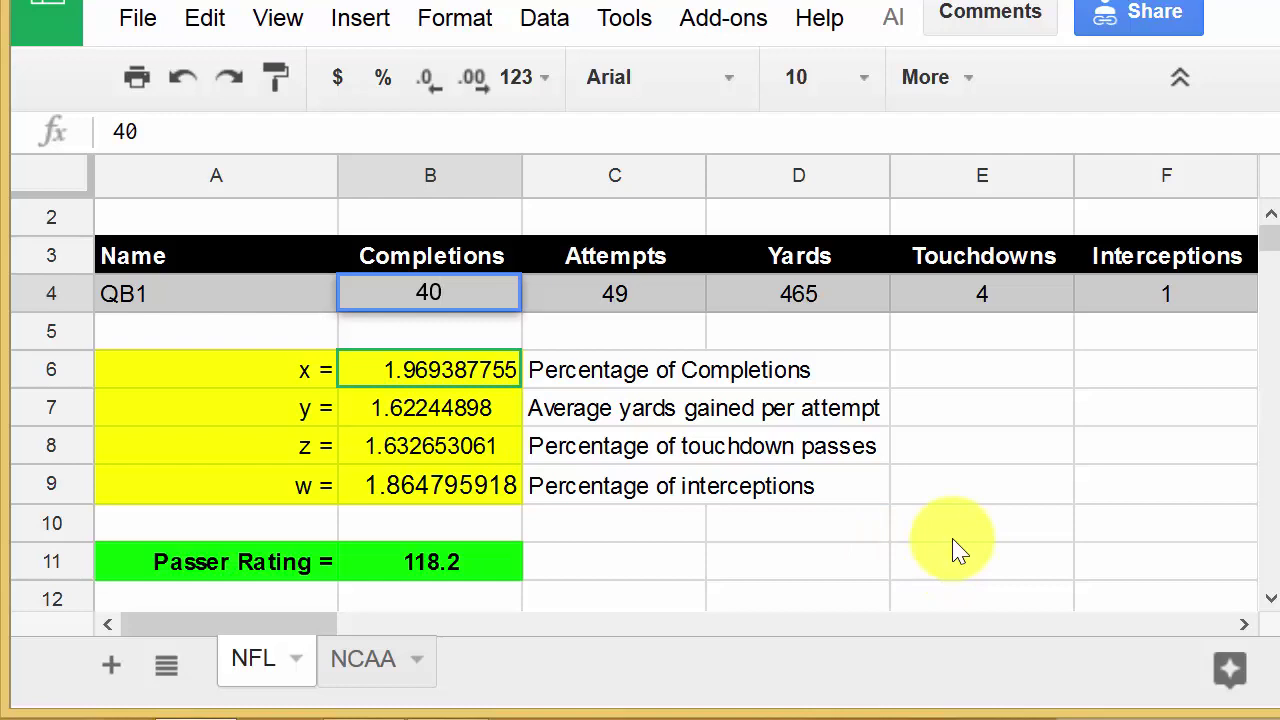
key("Return")
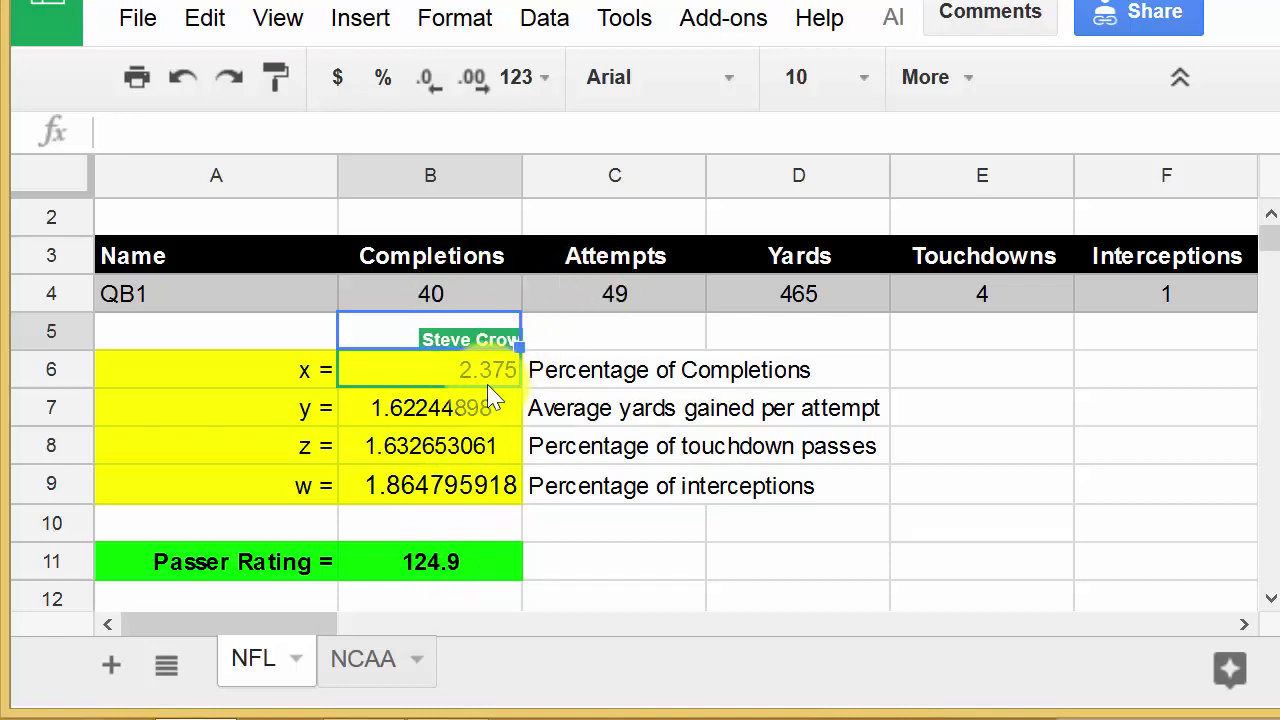
left_click(470, 300)
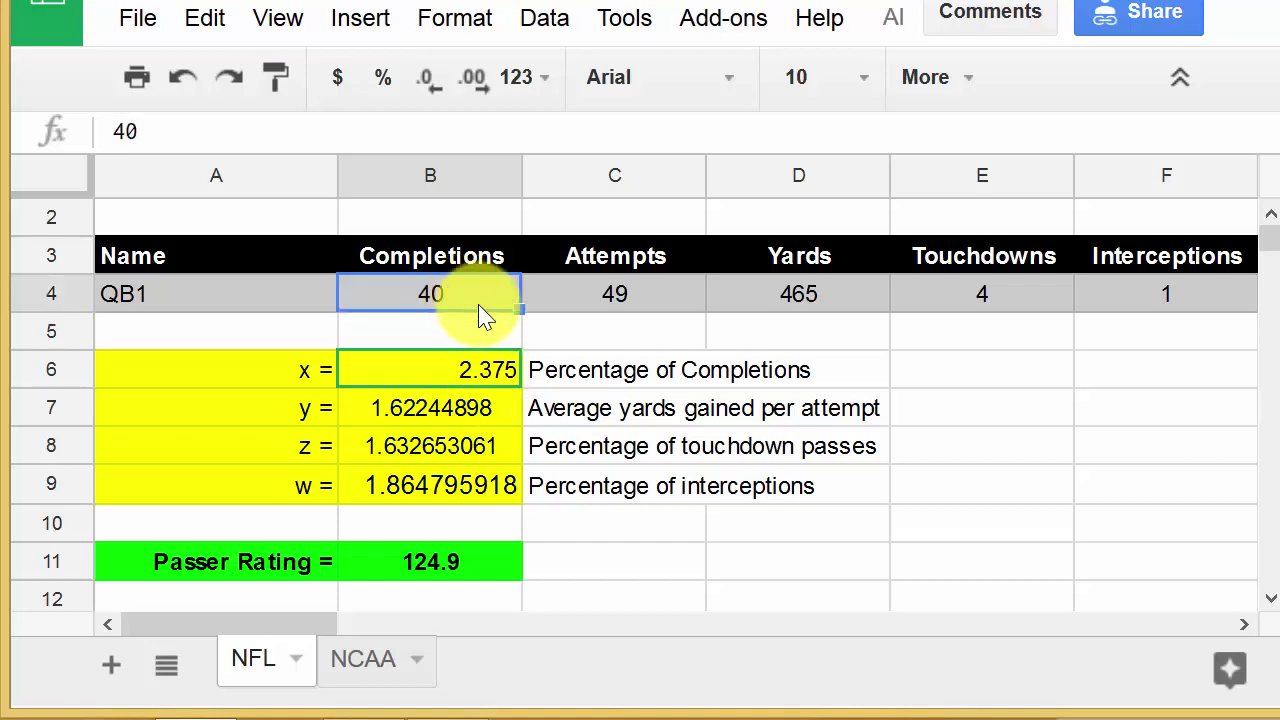
type("39")
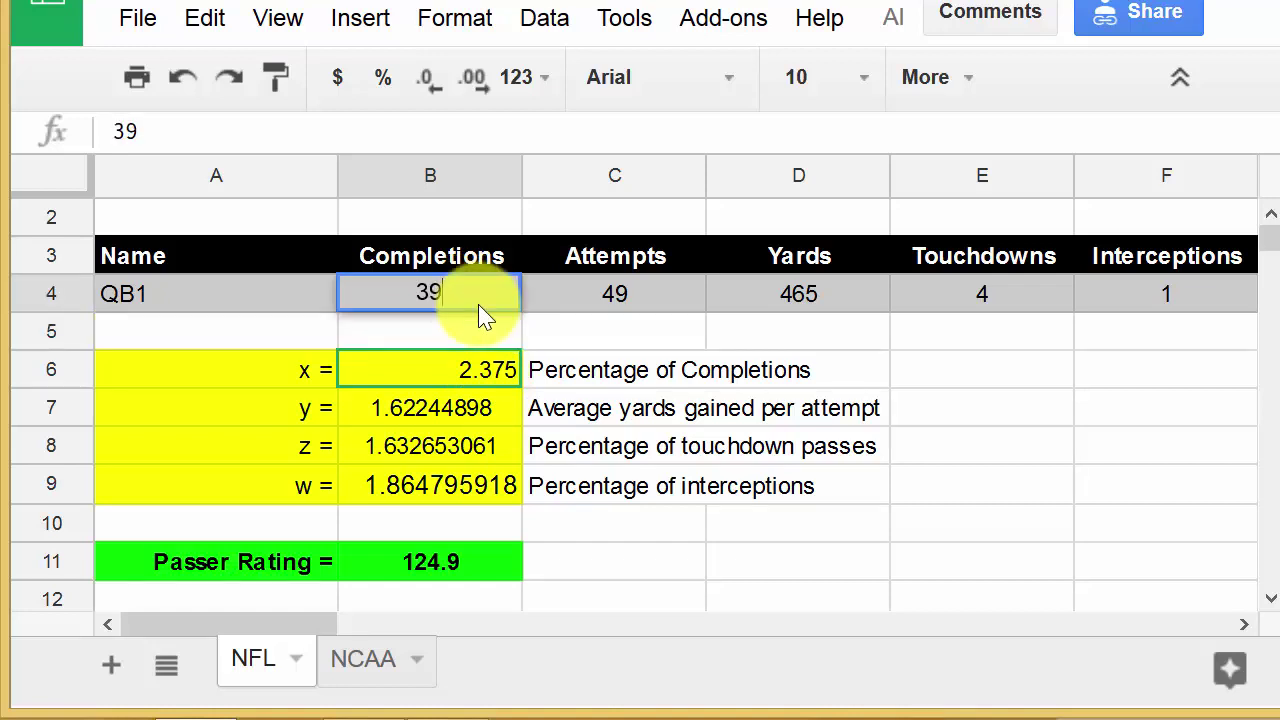
key("Return")
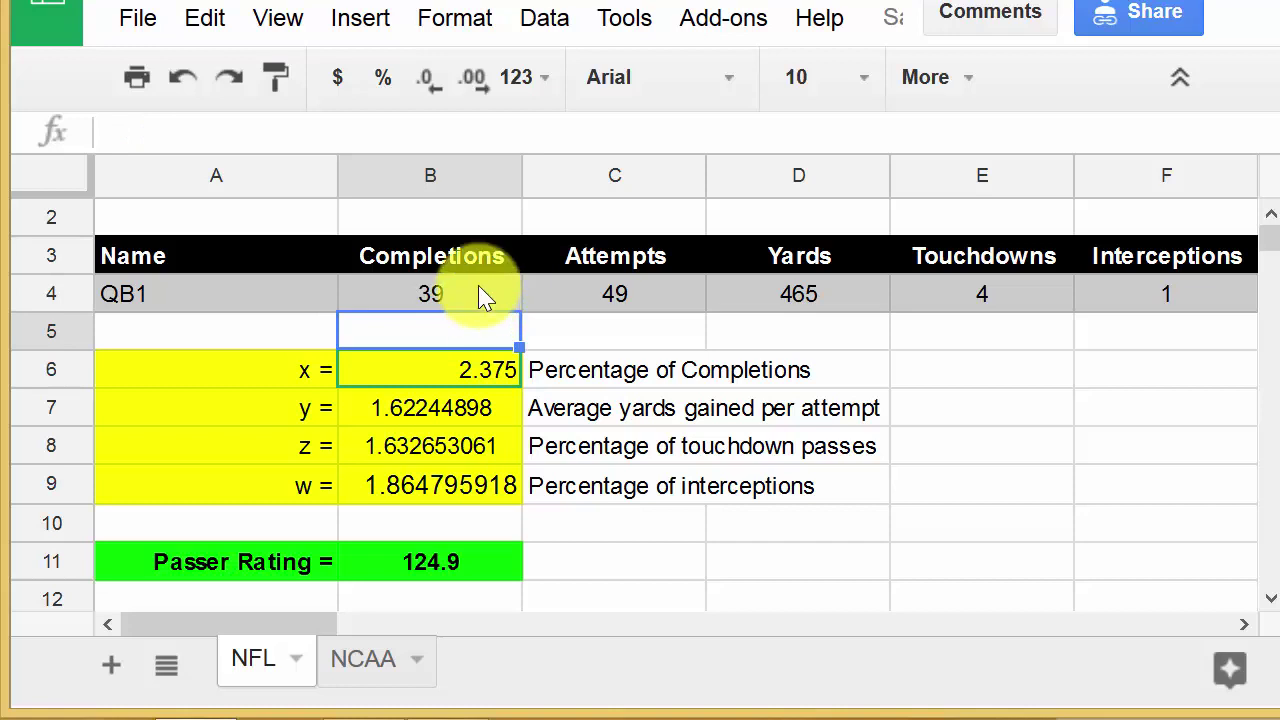
- Try QB1 completions of 36, 37 and 38 in B4 to find where the x component reaches its upper limit
left_click(478, 300)
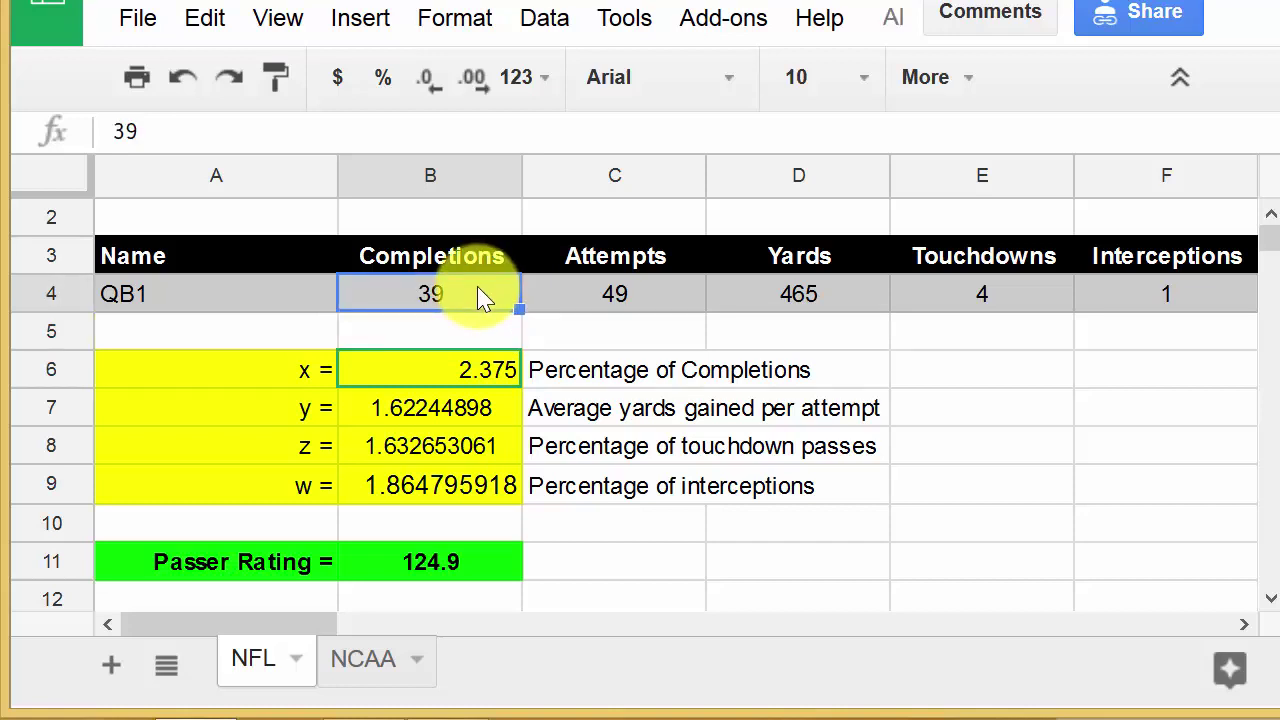
type("36")
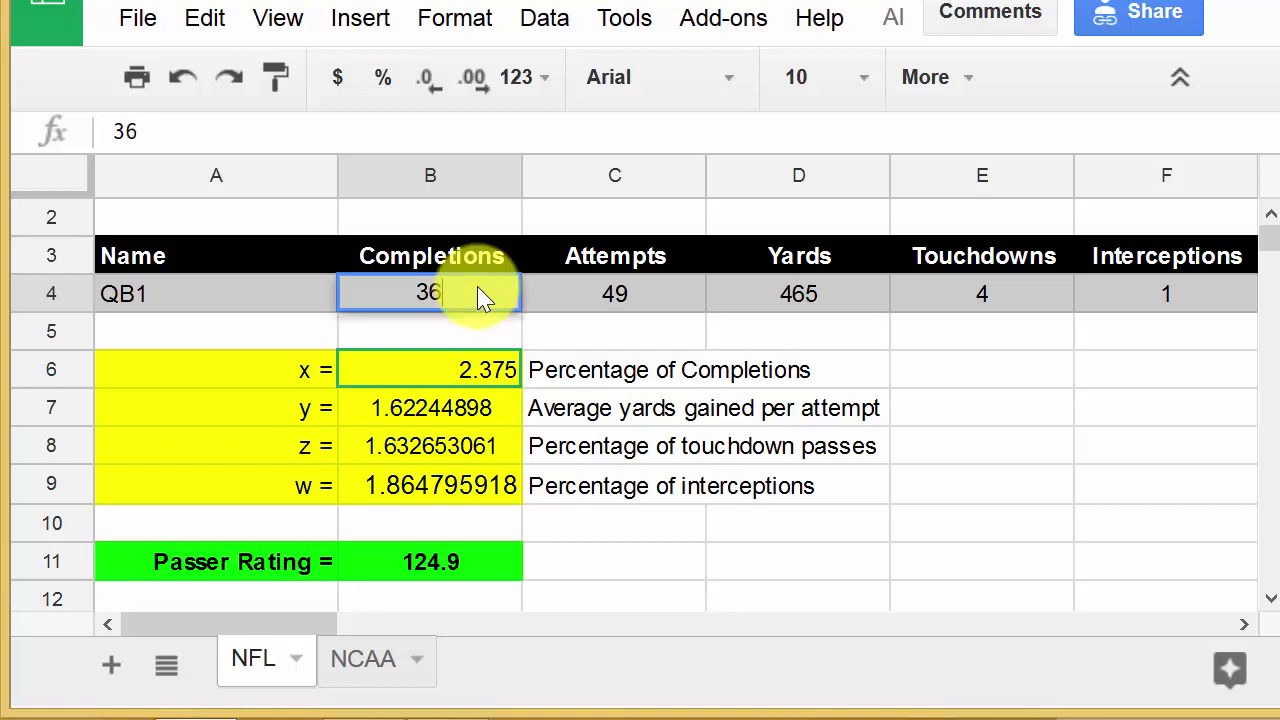
key("Return")
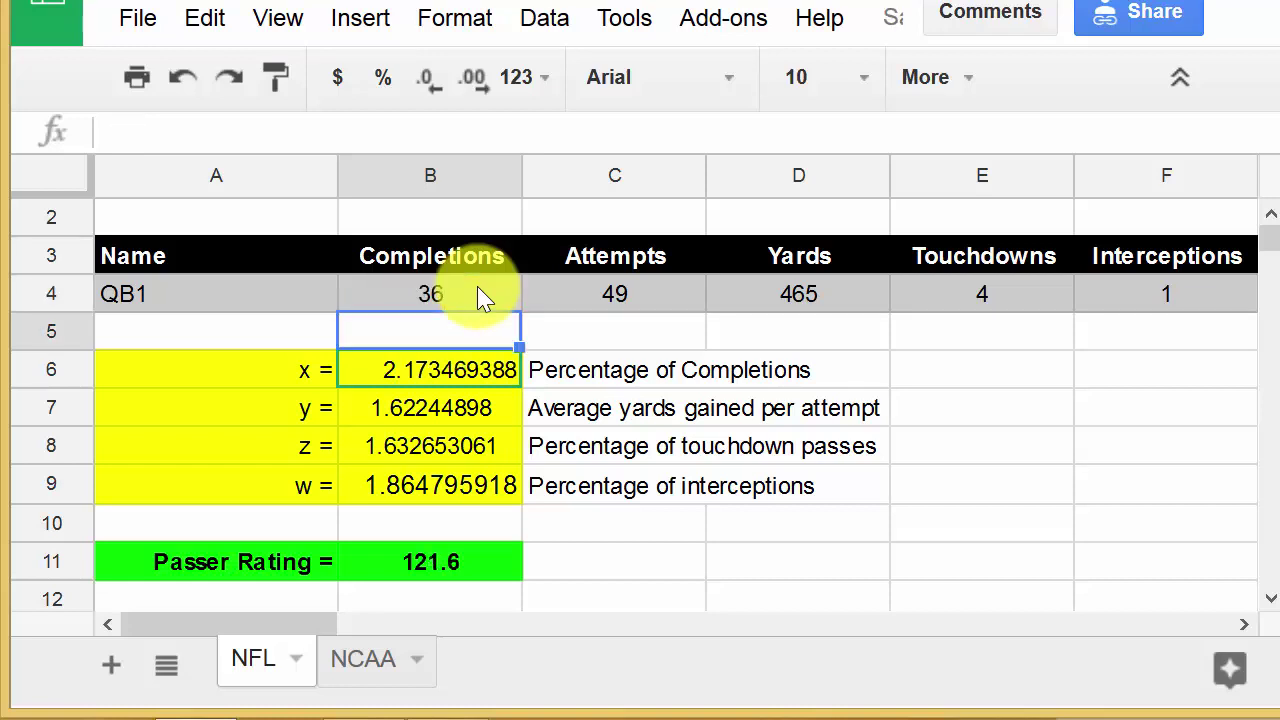
left_click(478, 300)
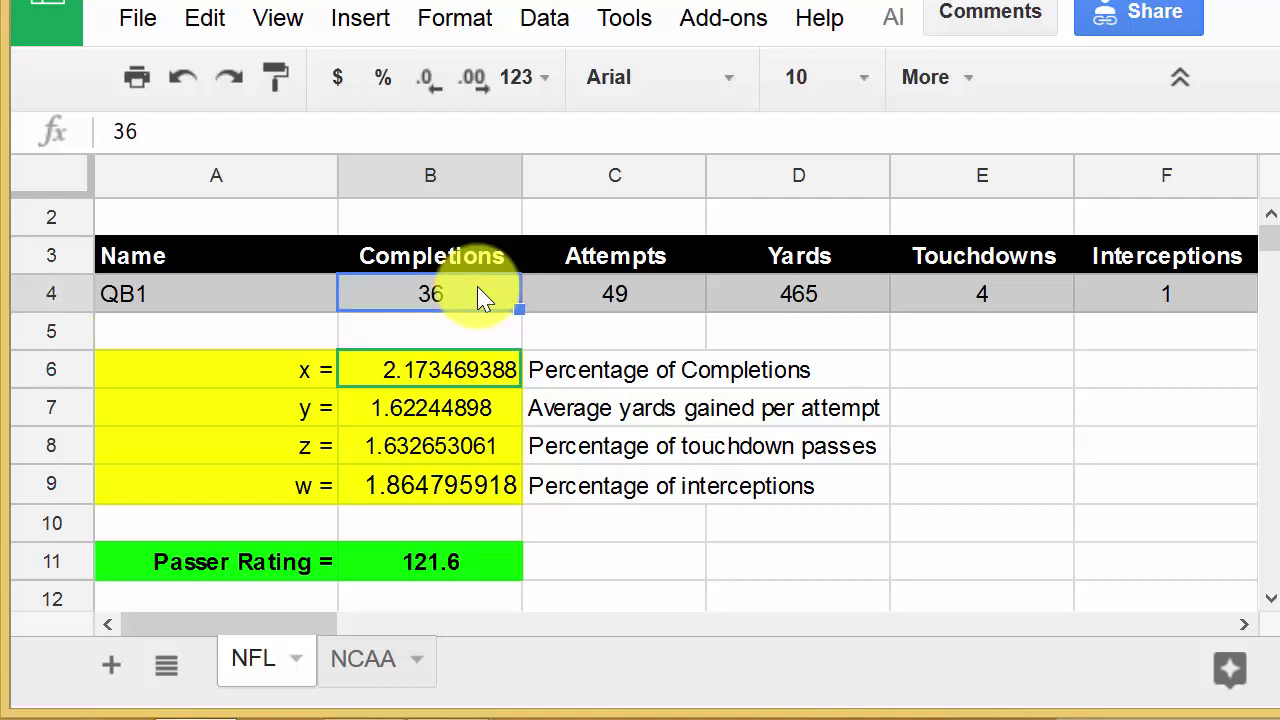
type("37")
key("Return")
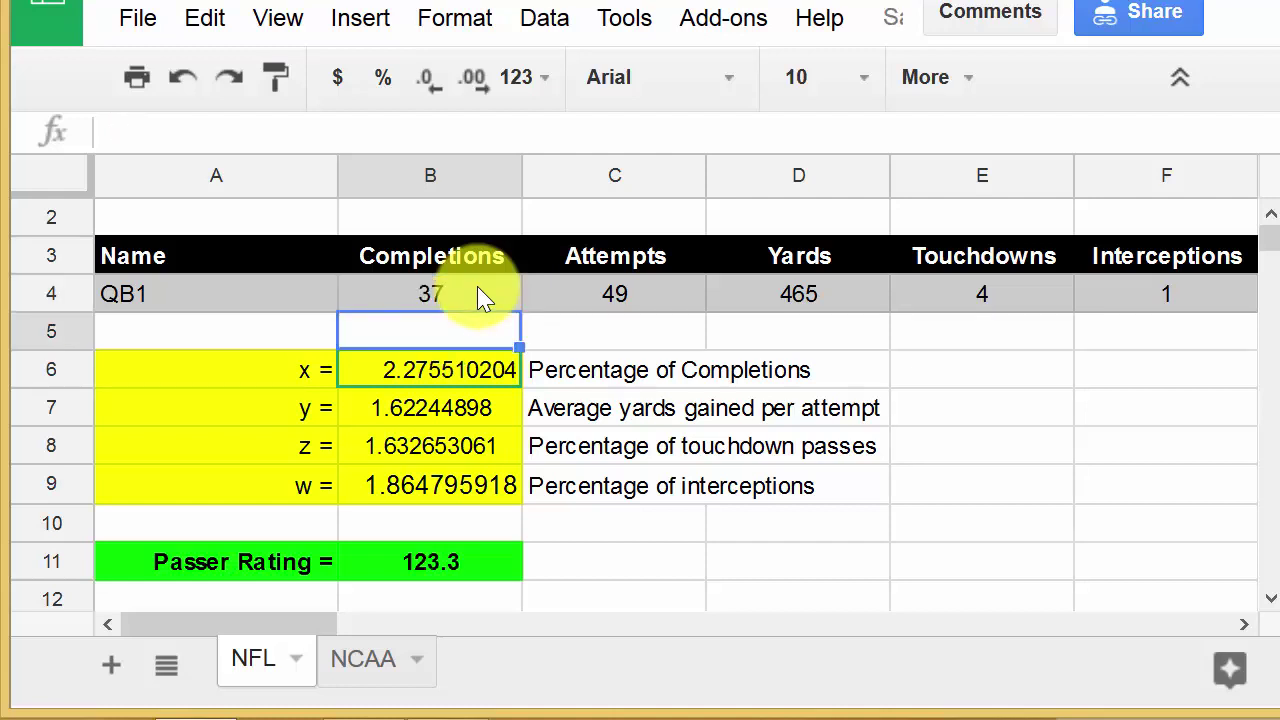
left_click(462, 271)
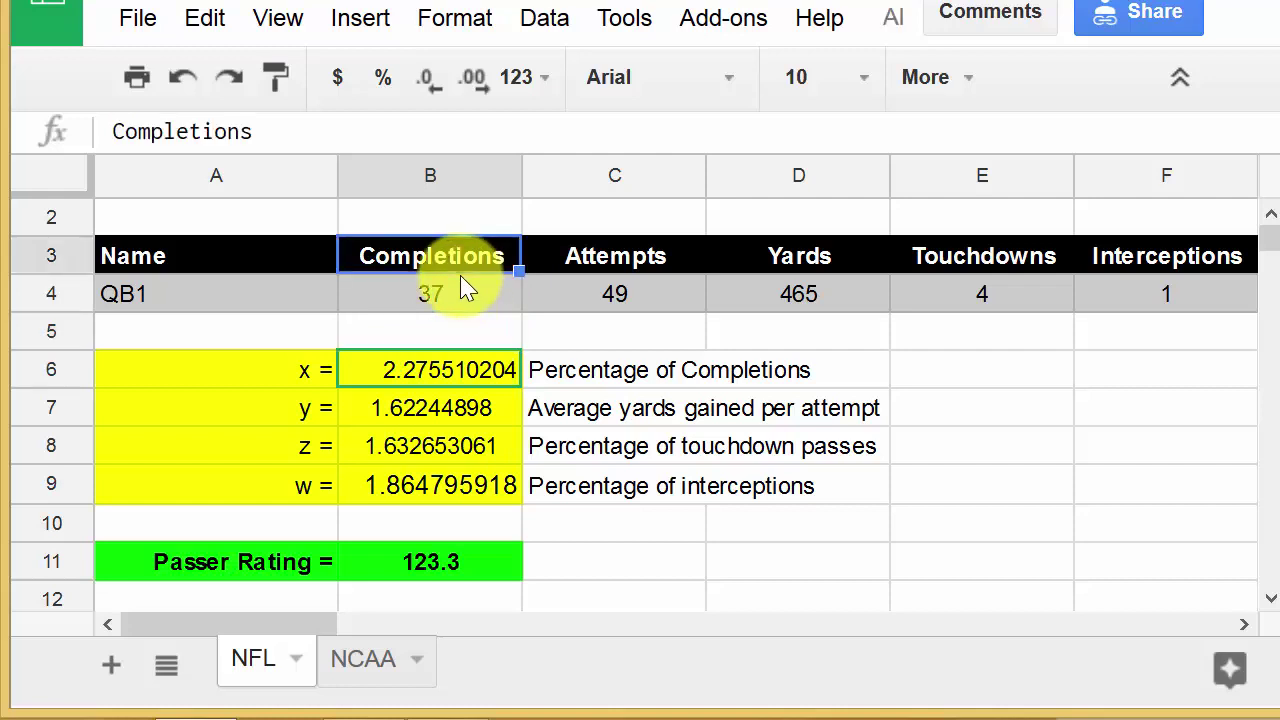
left_click(446, 298)
type("38")
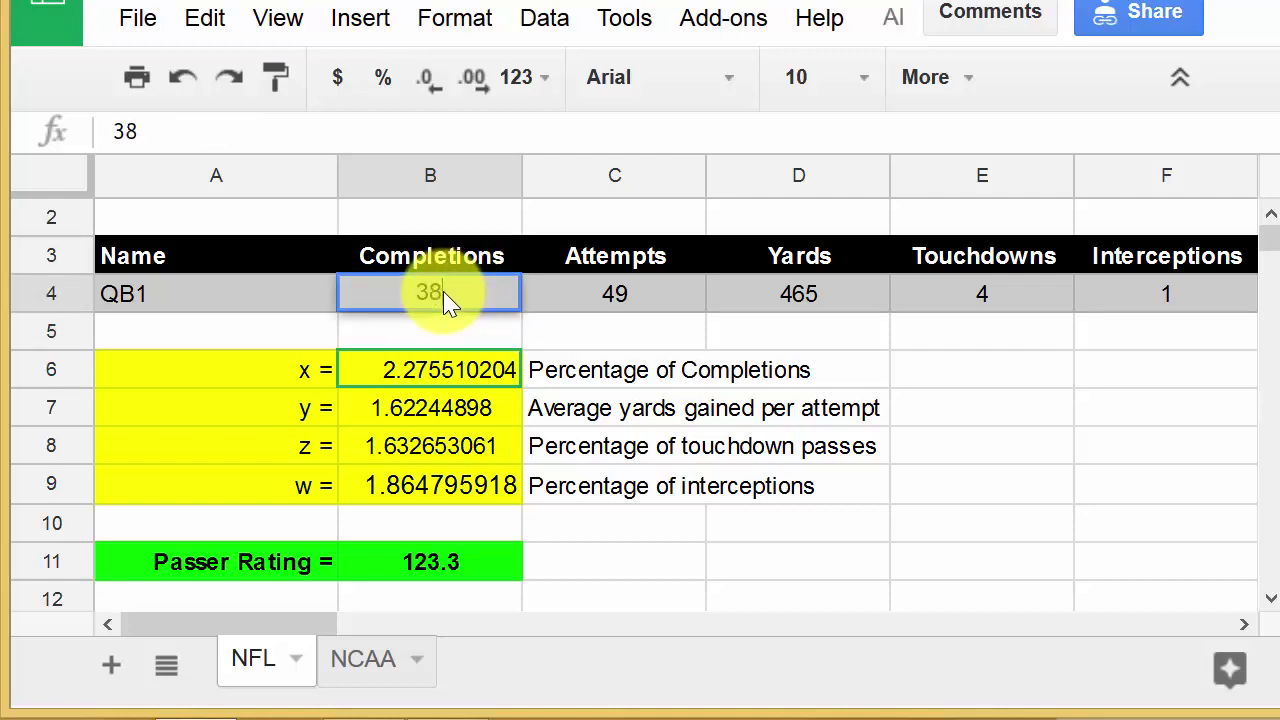
key("Return")
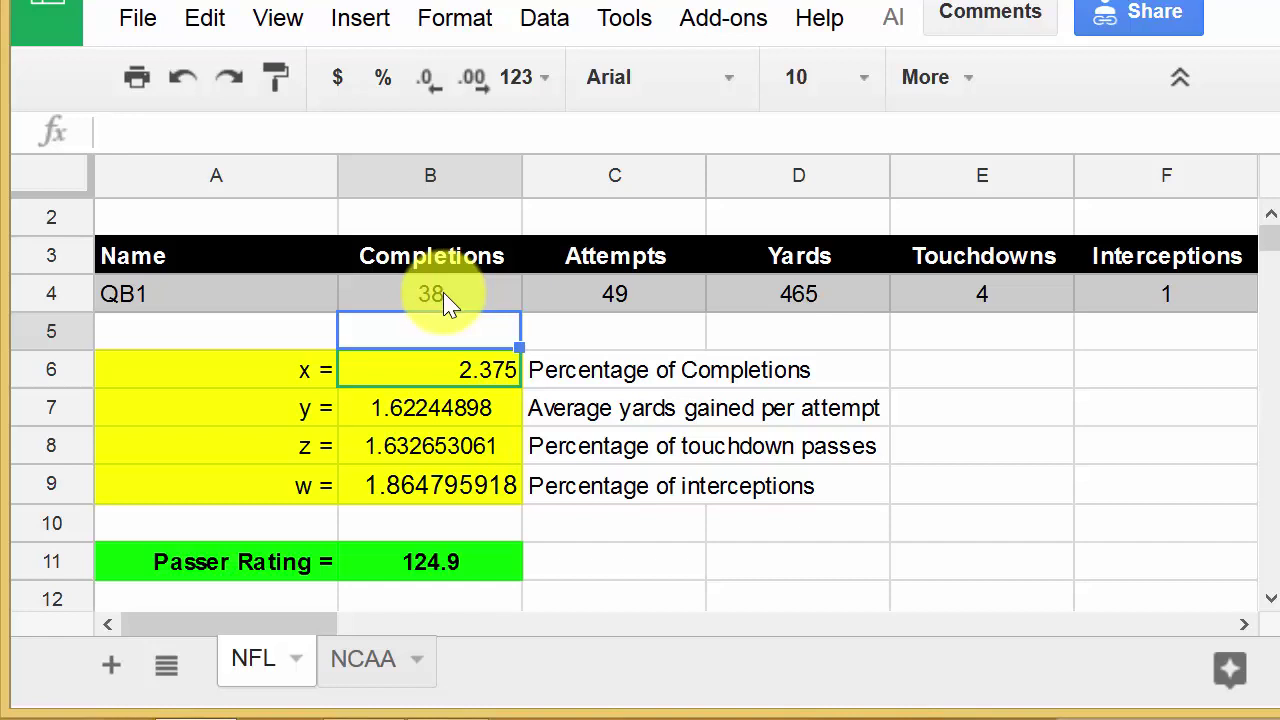
- Restore QB1's completions in B4 to 34
left_click(443, 291)
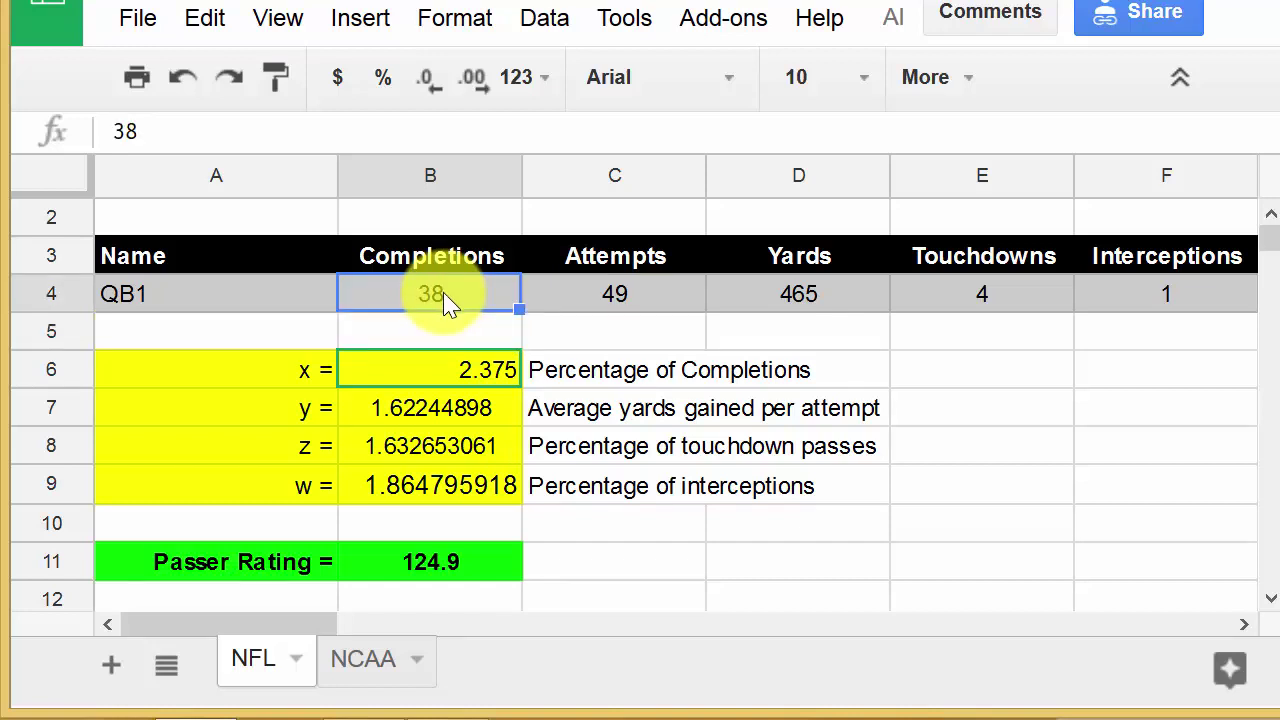
type("34")
key("Return")
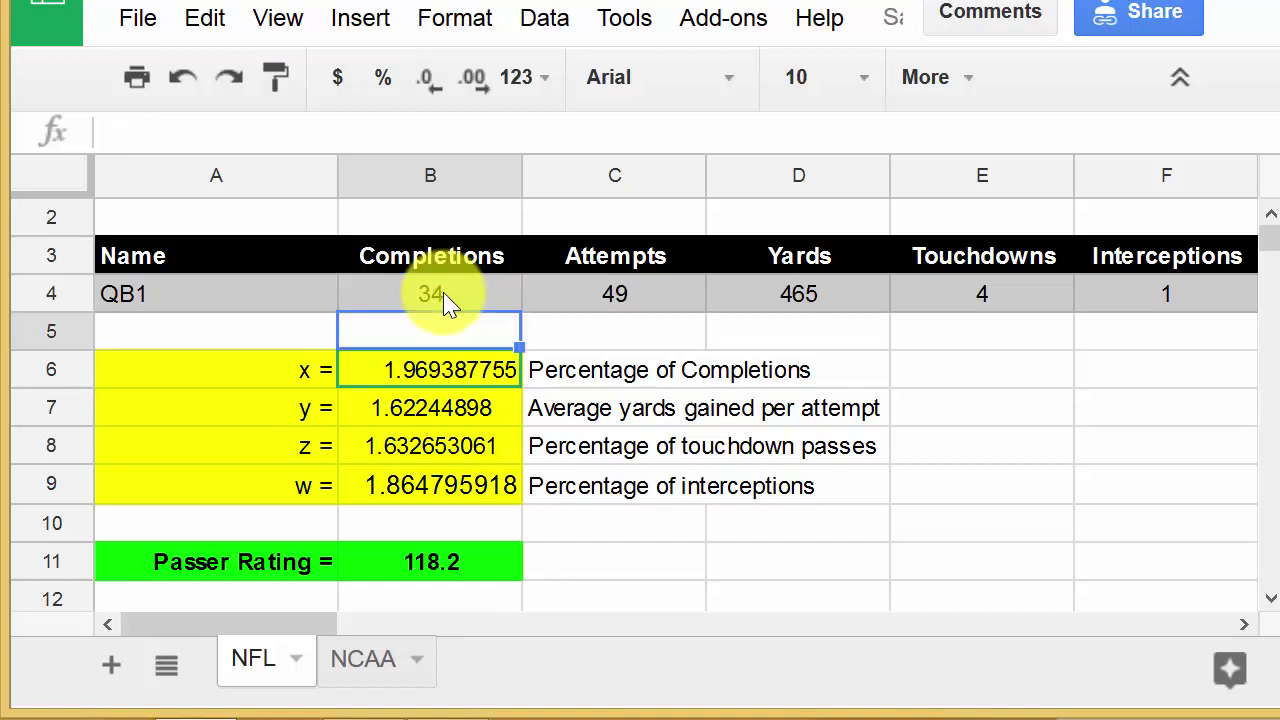